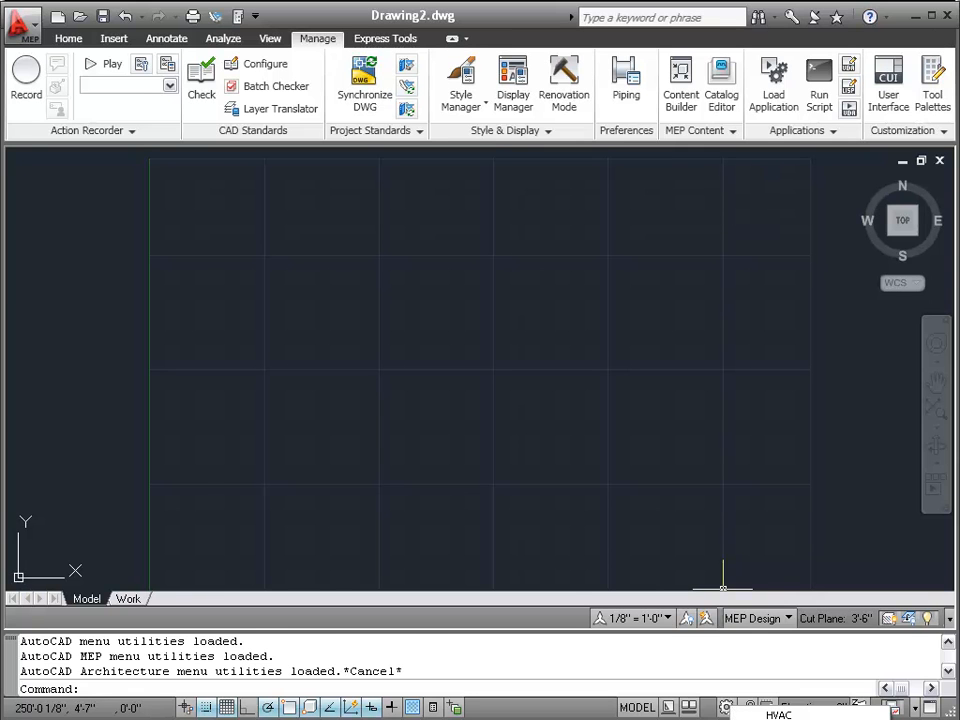
# - Switch AutoCAD MEP from the status bar to the Schematic workspace
pyautogui.click(778, 715)
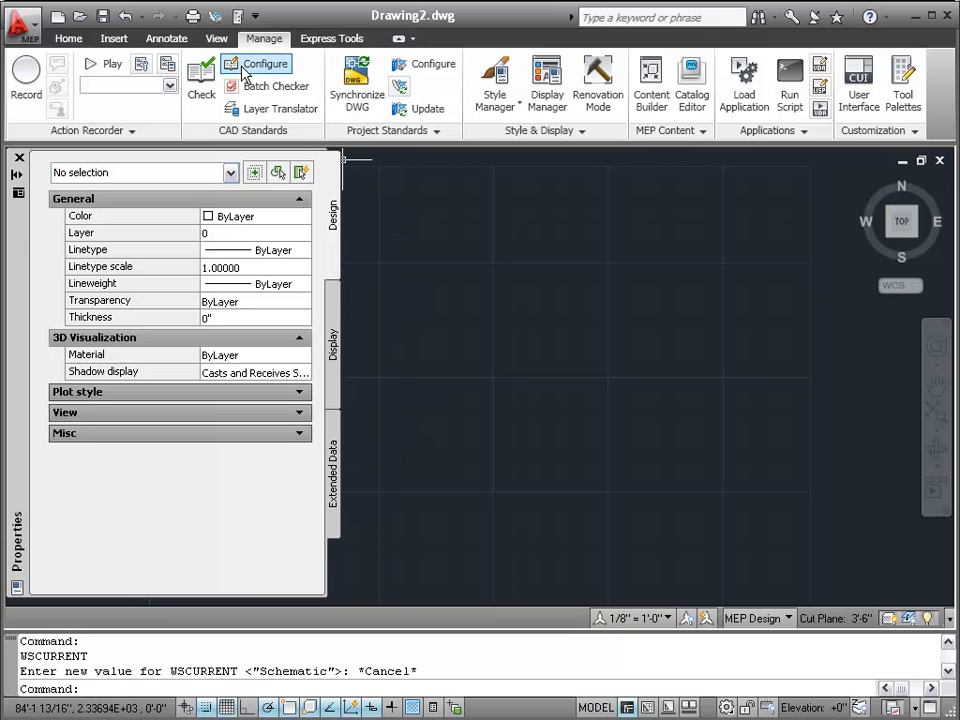
pyautogui.click(500, 74)
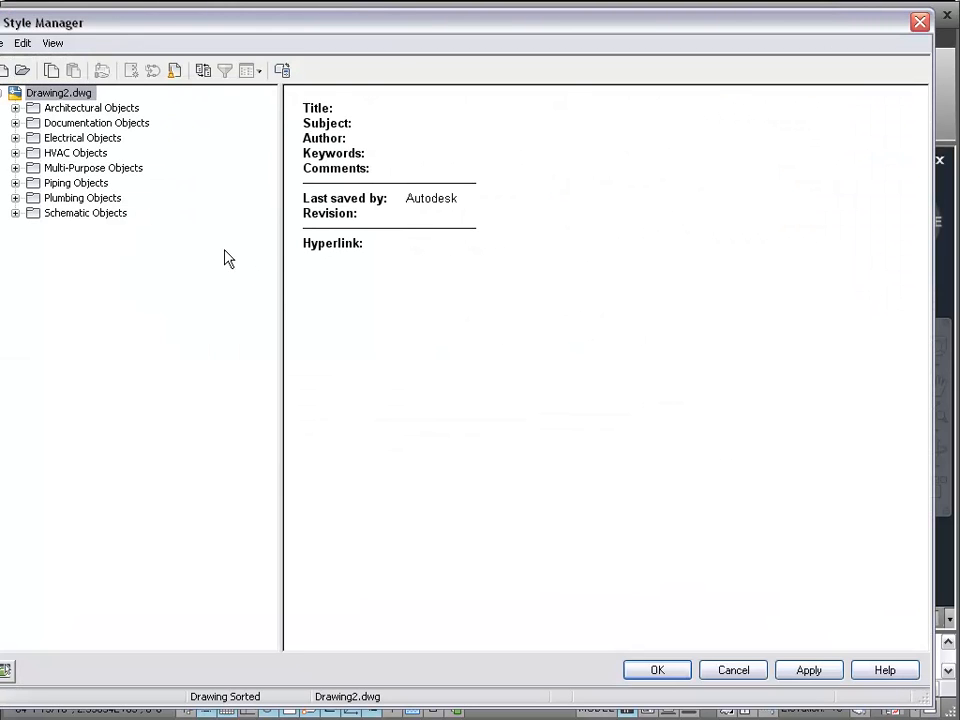
pyautogui.moveTo(84, 28); pyautogui.dragTo(110, 30)
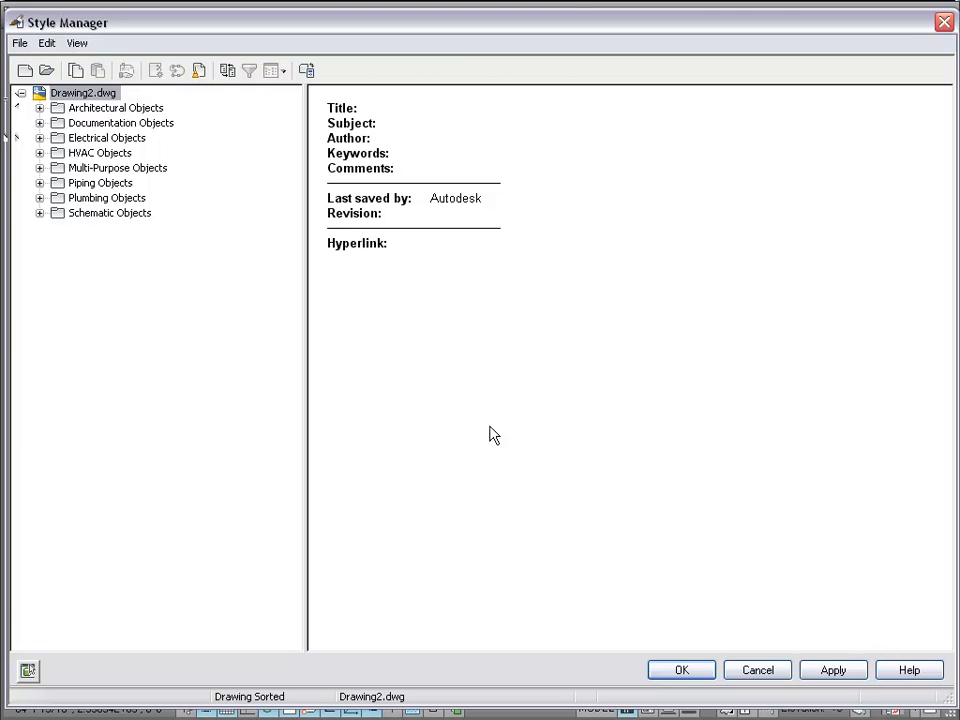
pyautogui.click(759, 670)
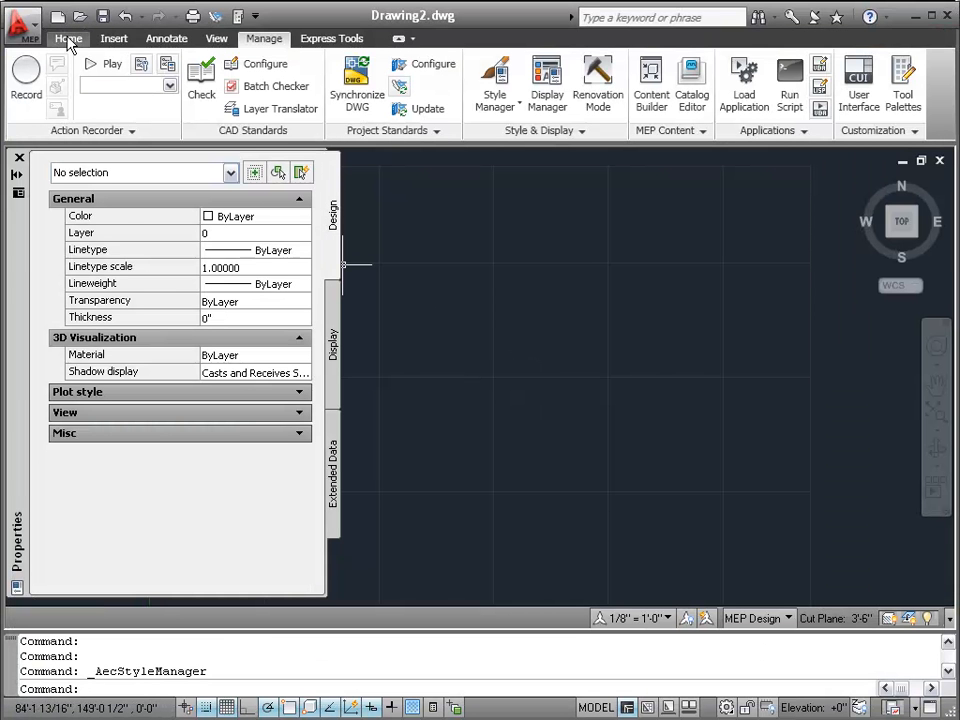
# - Start a Schematic Line with its System set to P-Sanitary Sewer
pyautogui.click(69, 38)
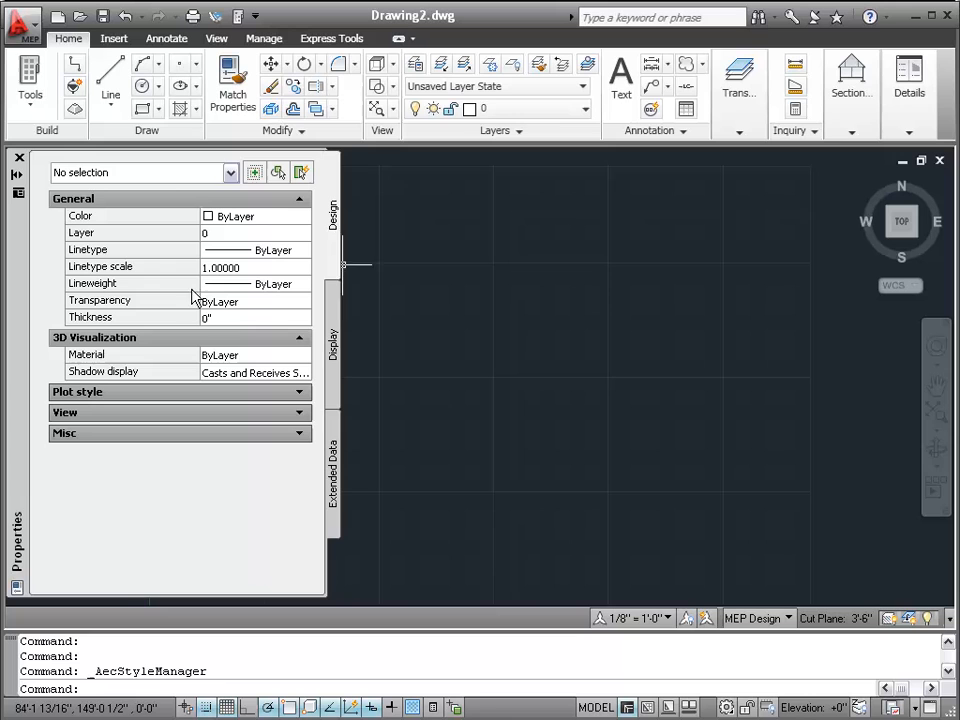
pyautogui.click(72, 68)
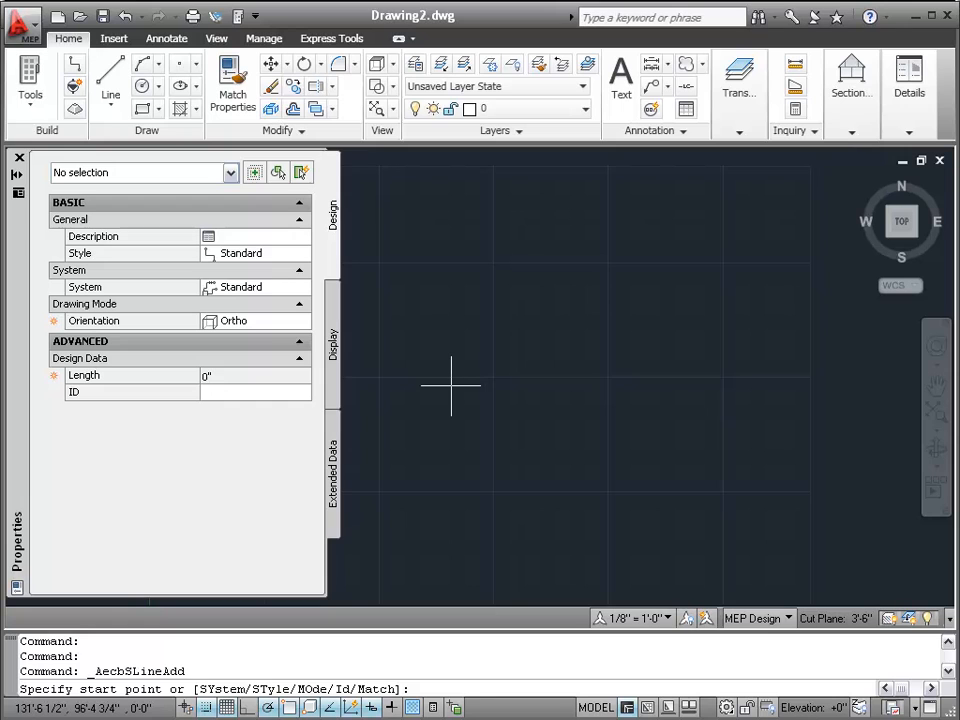
pyautogui.click(300, 298)
pyautogui.click(301, 290)
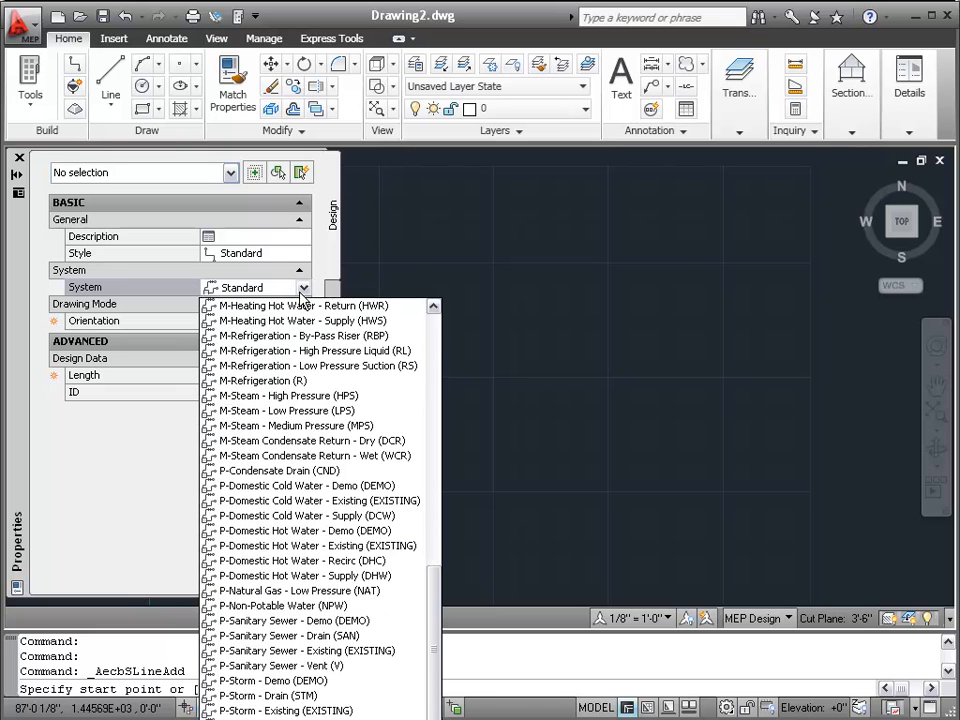
pyautogui.click(341, 649)
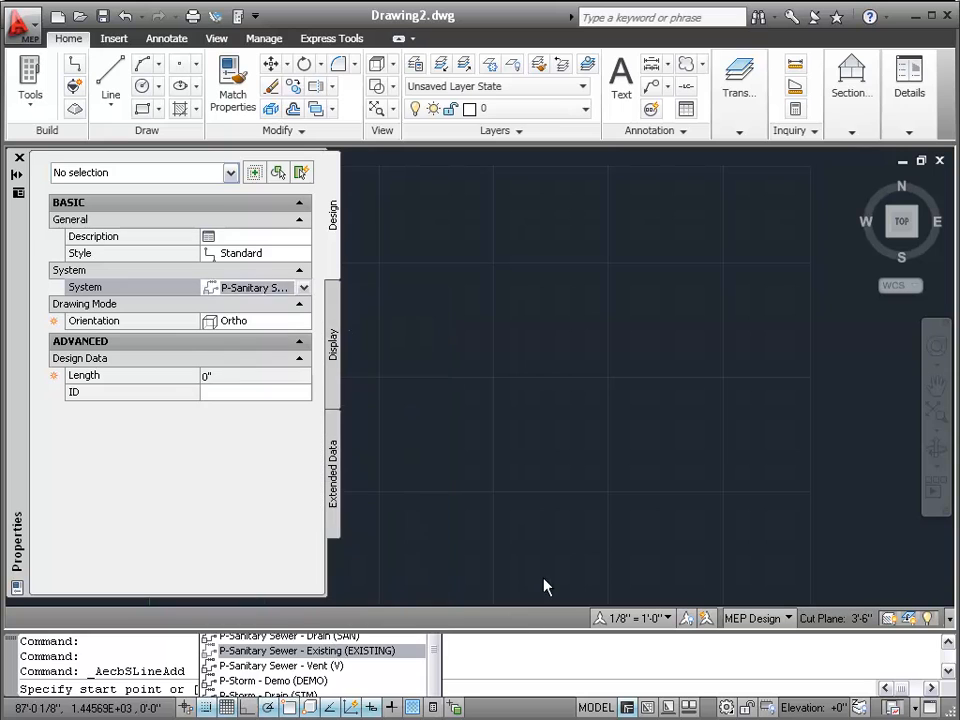
# - Draw the stepped line right, up, then right again, and cancel the command
pyautogui.click(422, 377)
pyautogui.click(599, 377)
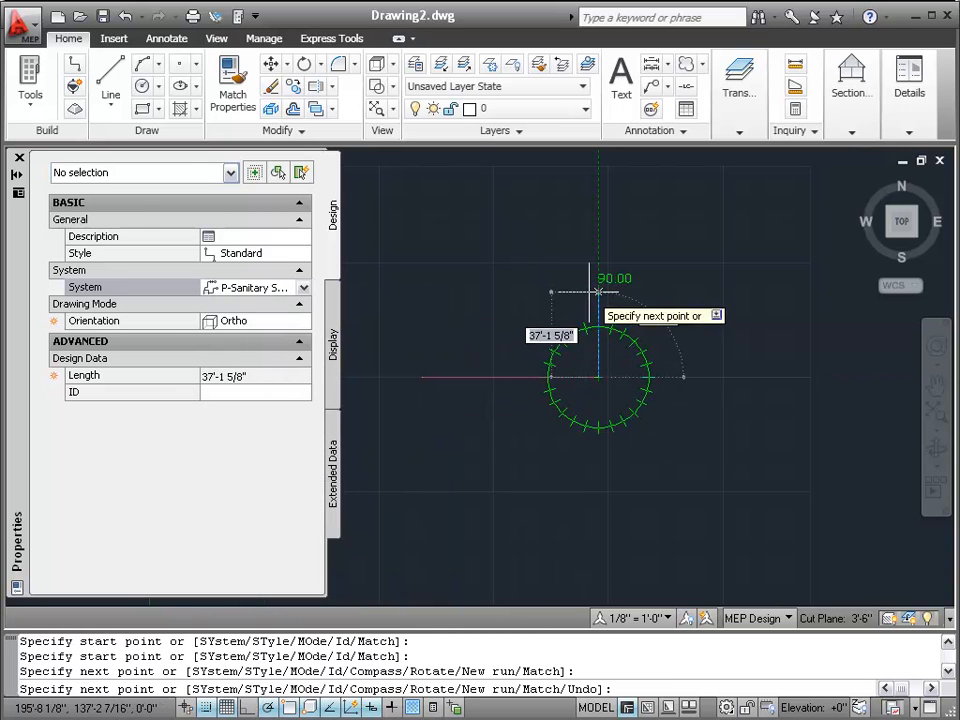
pyautogui.click(599, 292)
pyautogui.click(677, 292)
pyautogui.rightClick(681, 305)
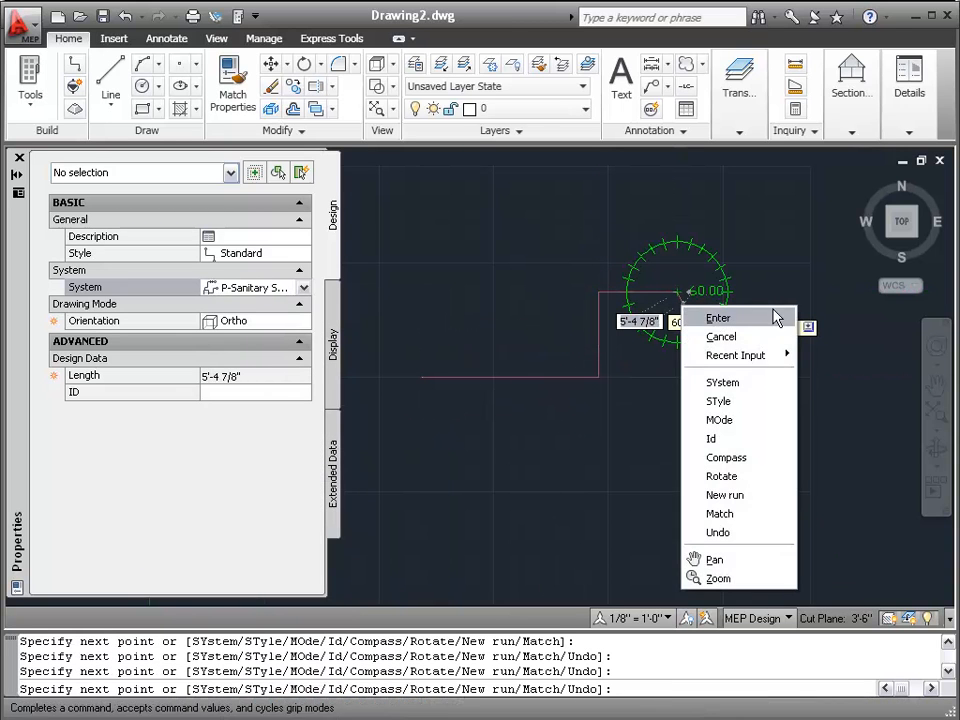
pyautogui.click(719, 337)
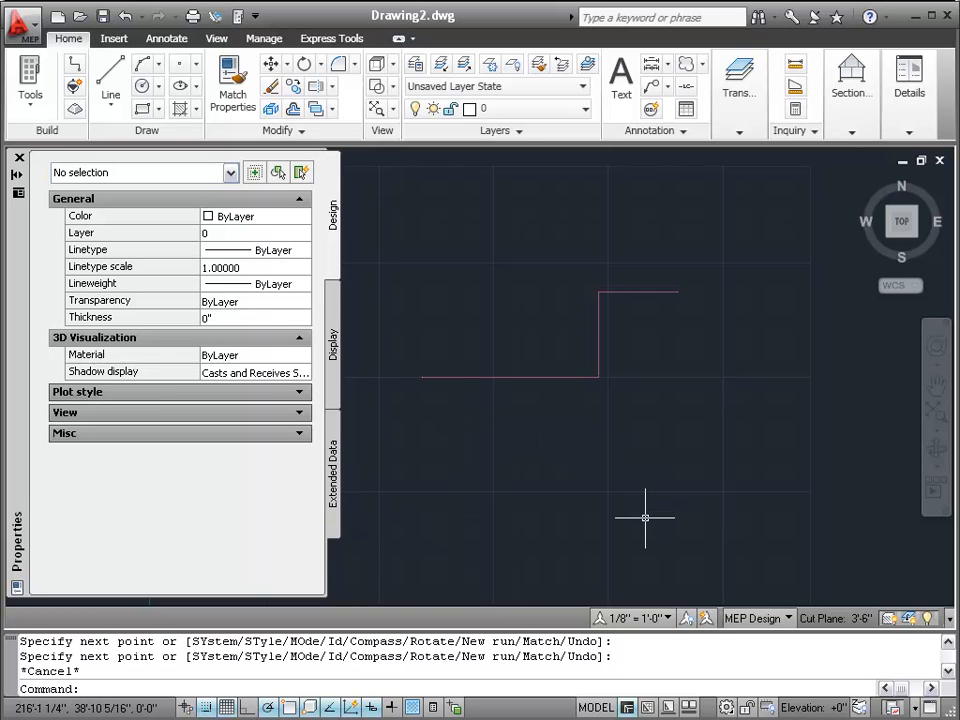
pyautogui.click(268, 38)
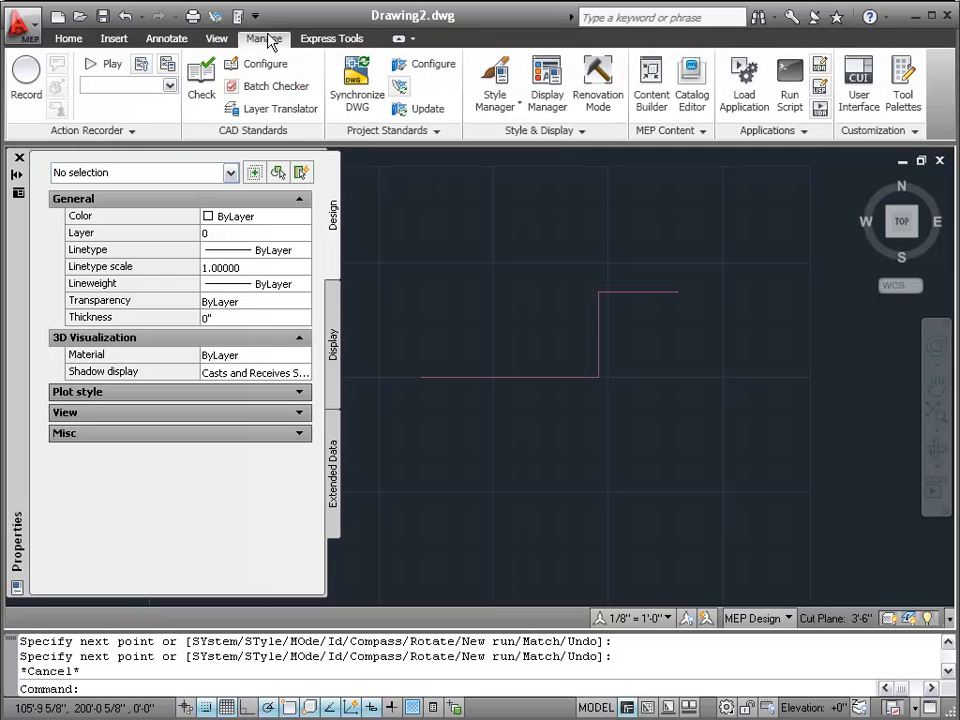
# - Open Style Manager, expand and collapse Schematic Objects and Schematic System Definitions, ending on Schematic Objects
pyautogui.click(491, 87)
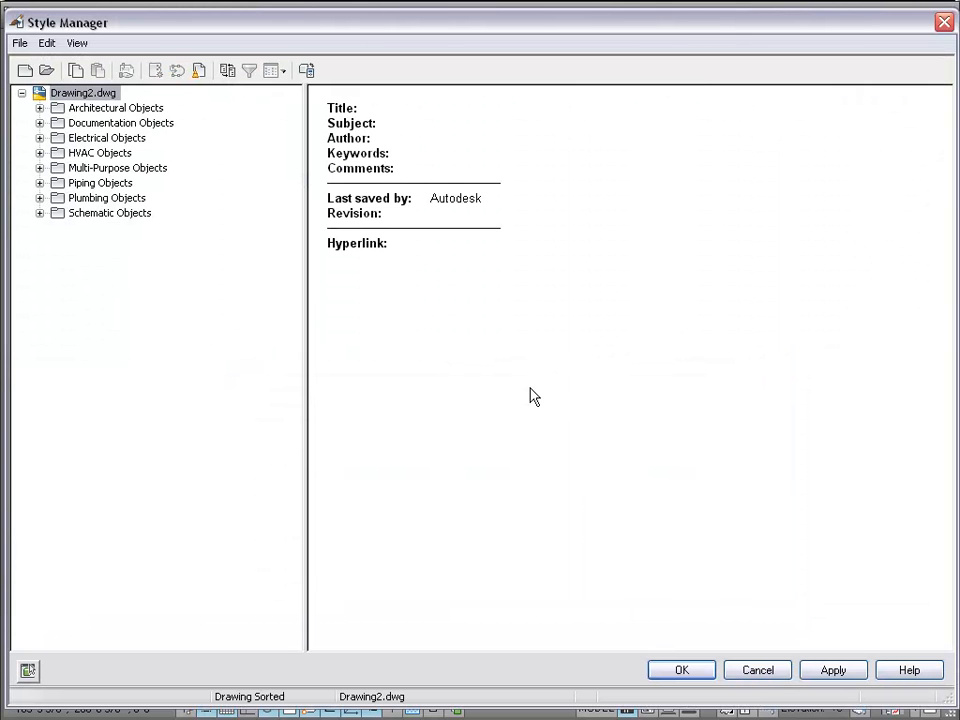
pyautogui.click(39, 213)
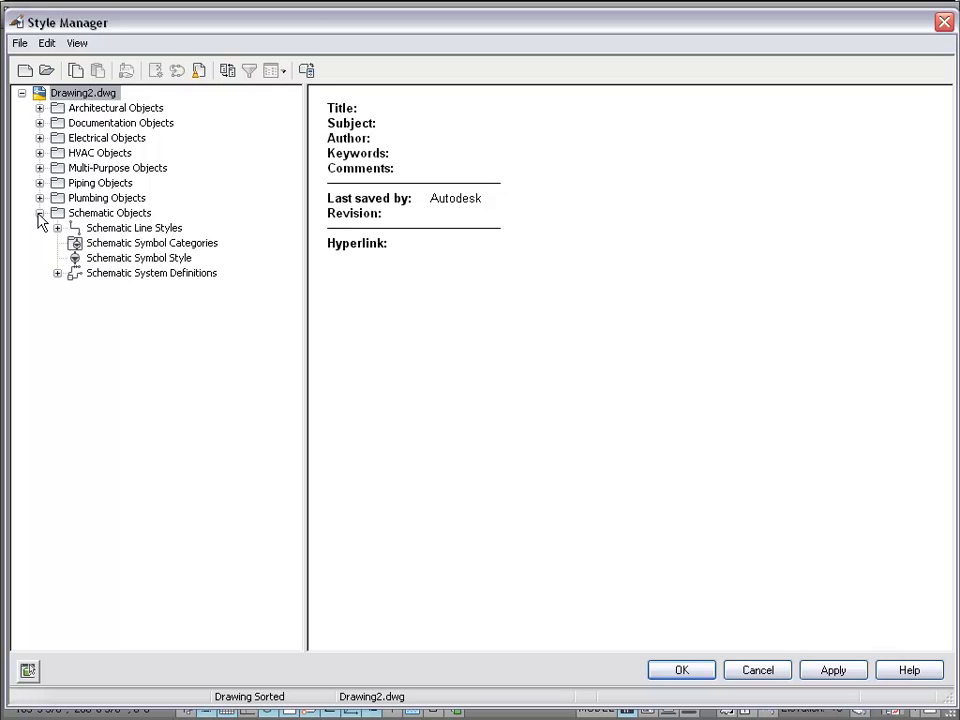
pyautogui.click(66, 274)
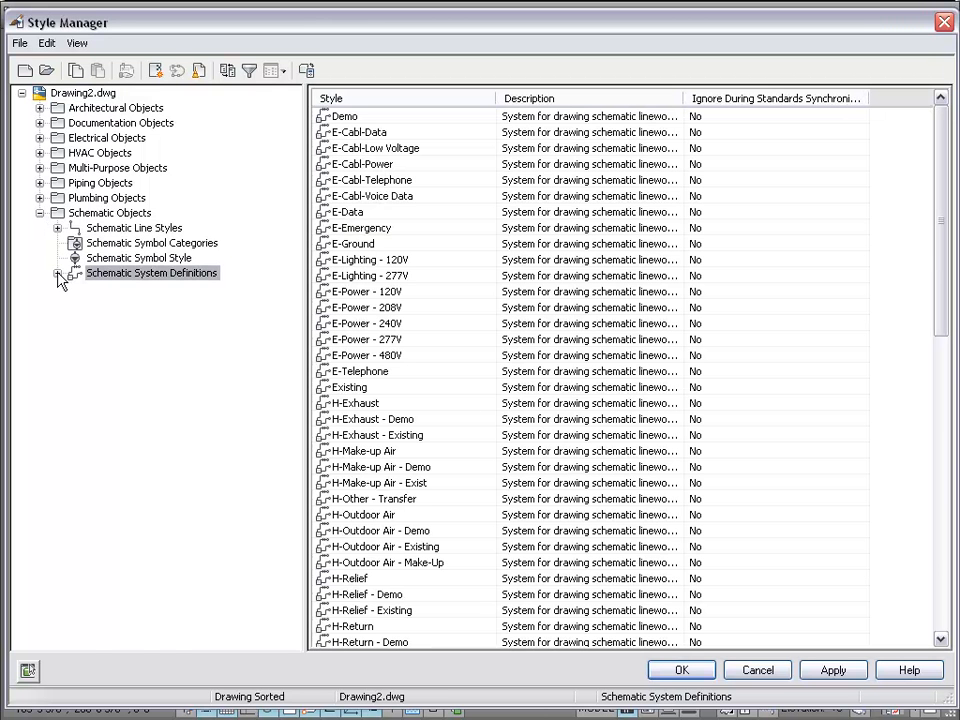
pyautogui.click(57, 274)
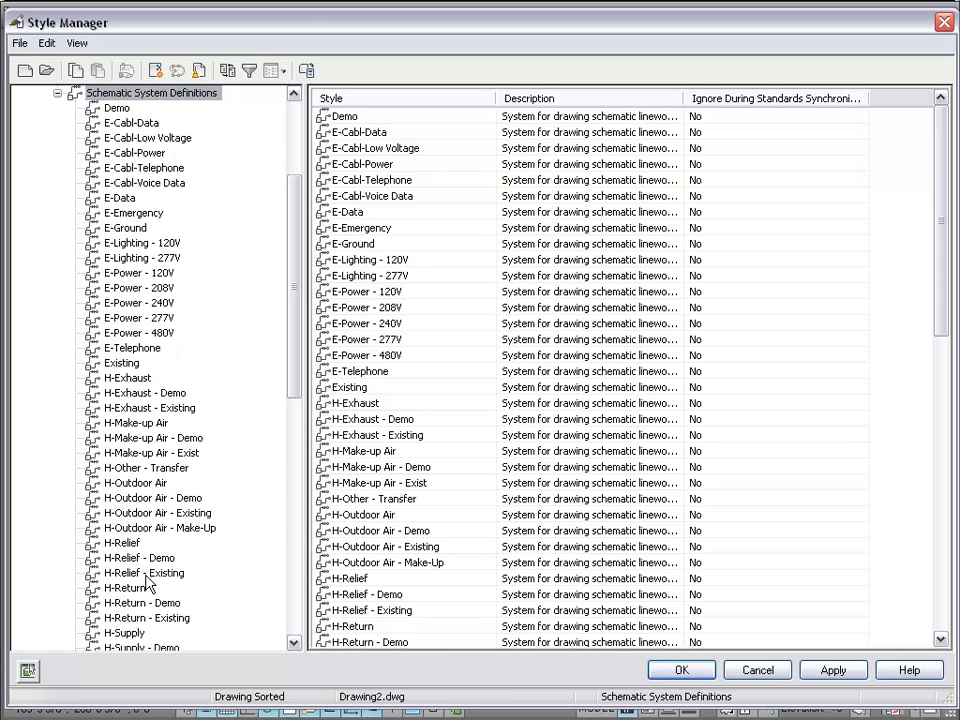
pyautogui.moveTo(295, 403); pyautogui.dragTo(249, 317)
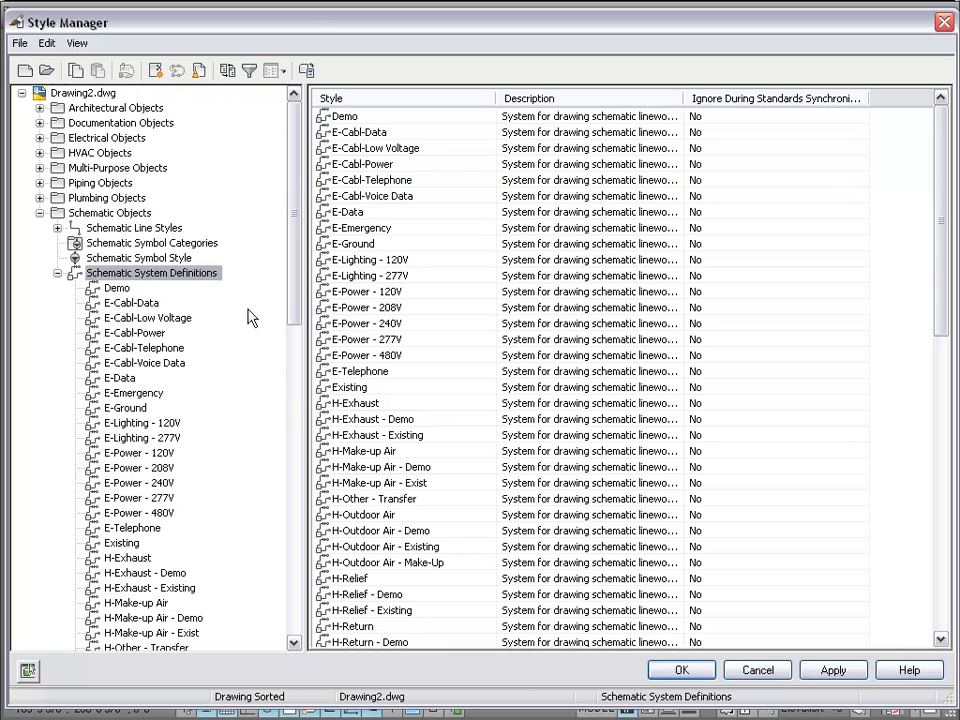
pyautogui.click(57, 274)
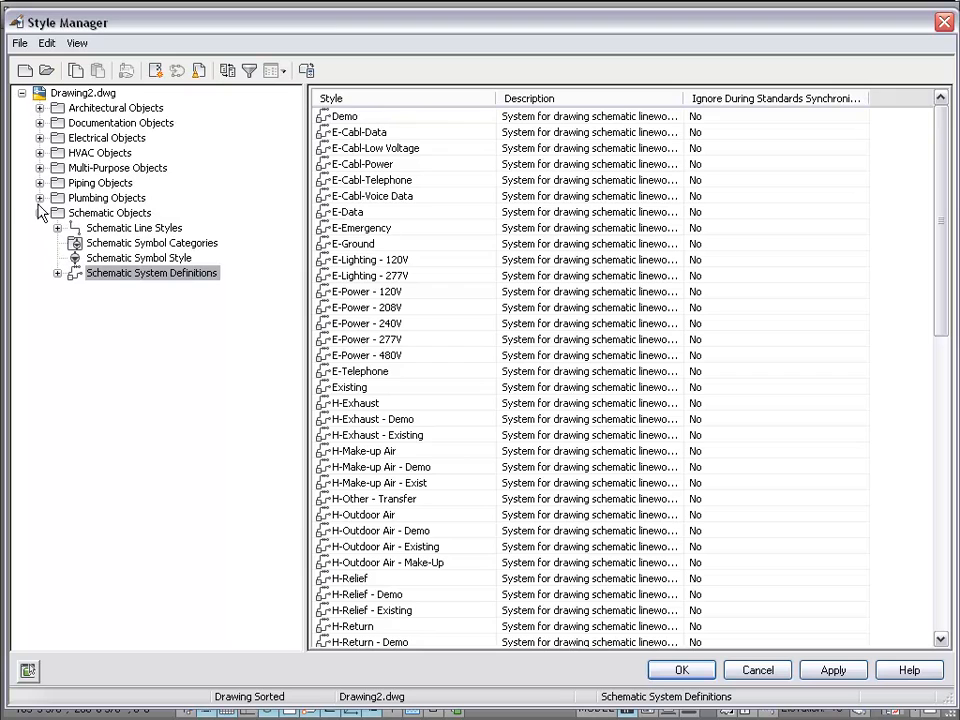
pyautogui.click(39, 213)
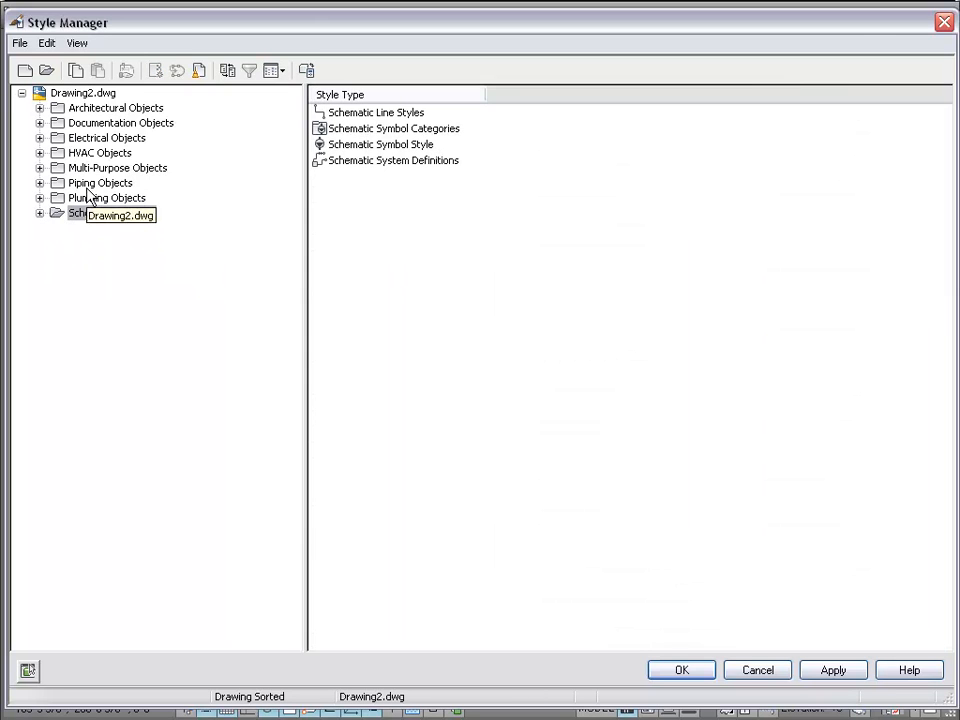
# - Expand HVAC Objects > Duct System Definitions and select Exhaust to view its design rules
pyautogui.click(39, 153)
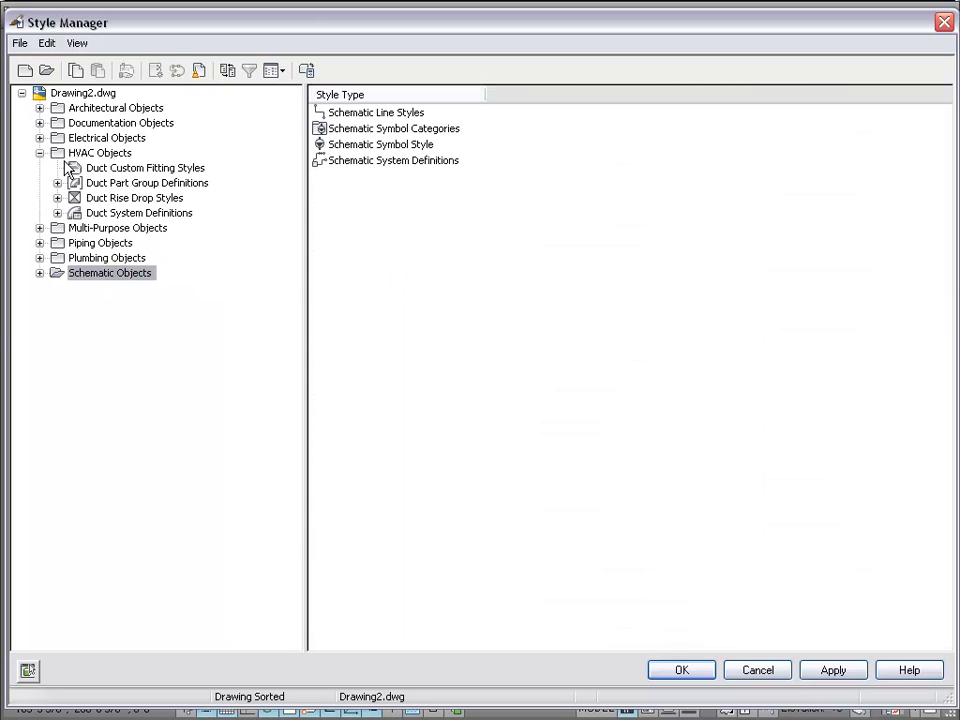
pyautogui.click(92, 213)
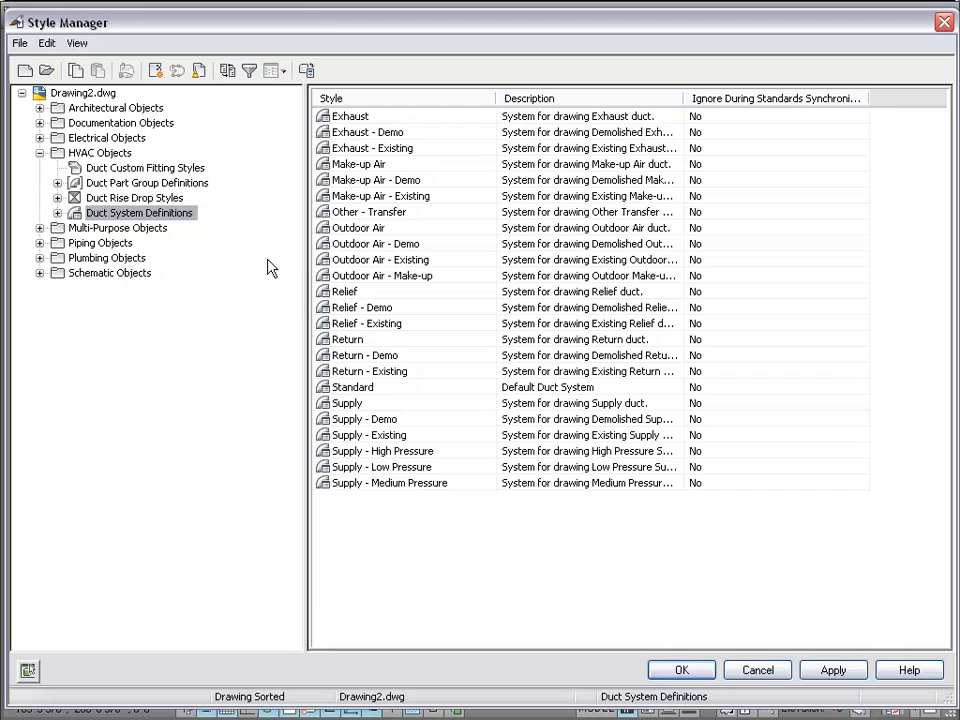
pyautogui.click(131, 199)
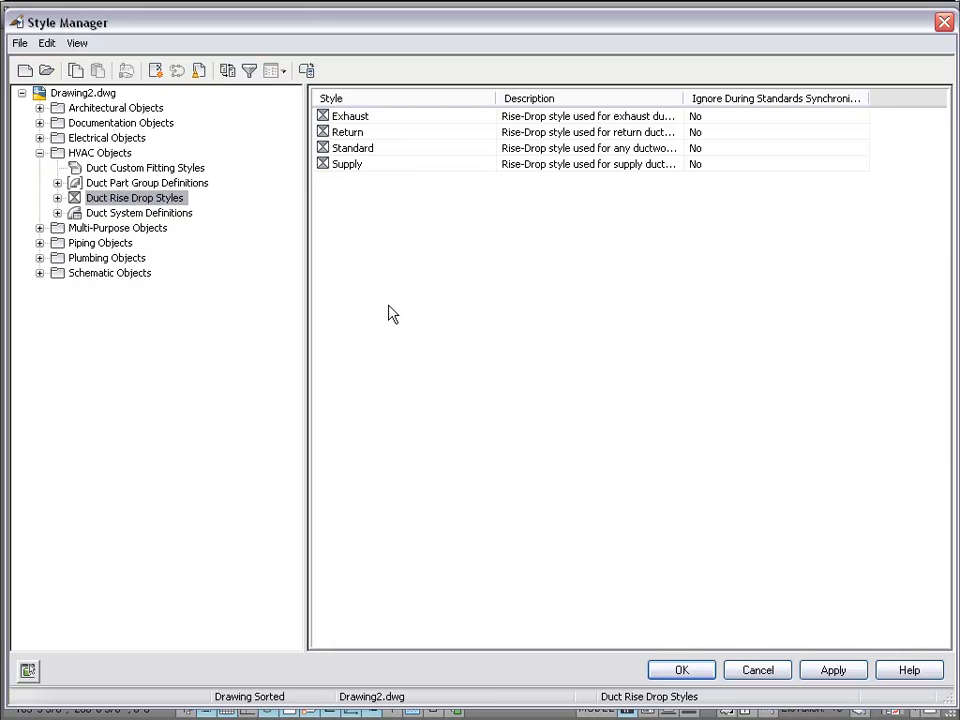
pyautogui.click(146, 216)
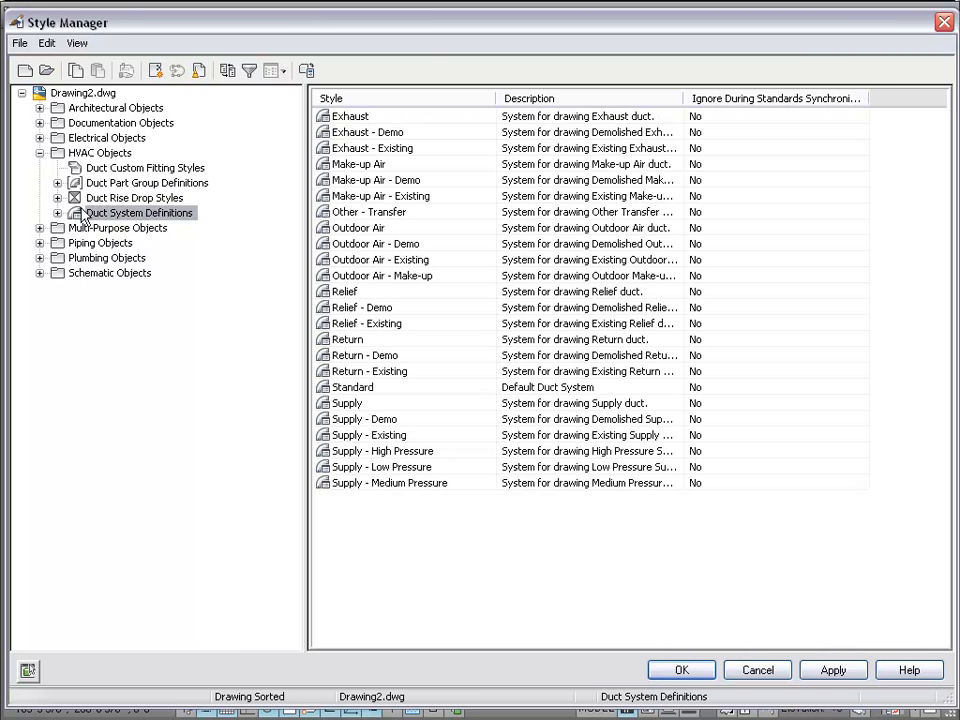
pyautogui.click(57, 213)
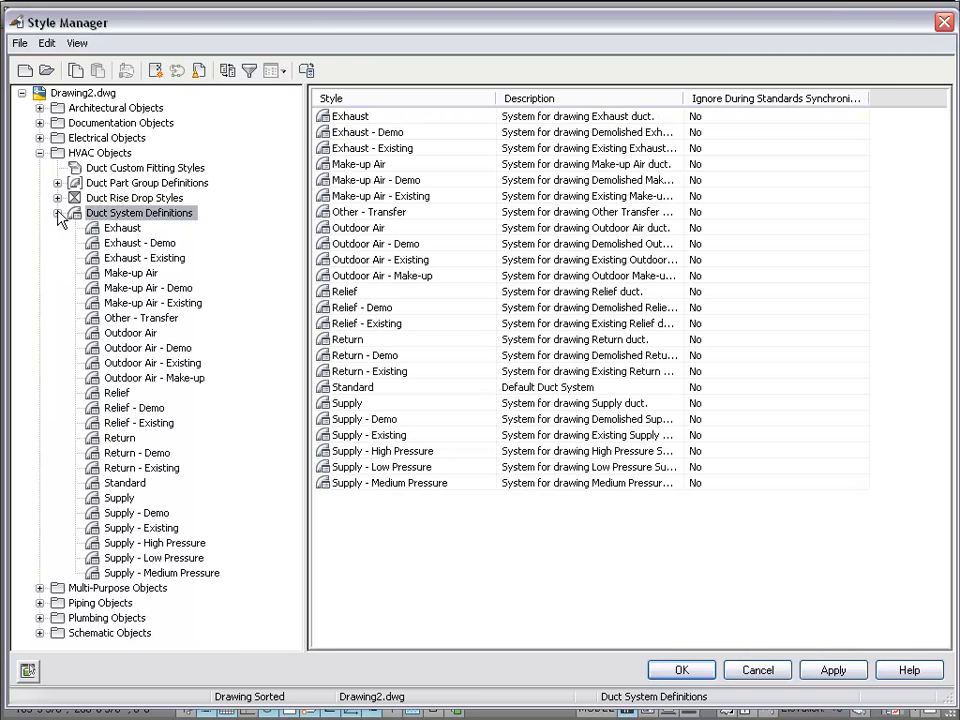
pyautogui.click(139, 230)
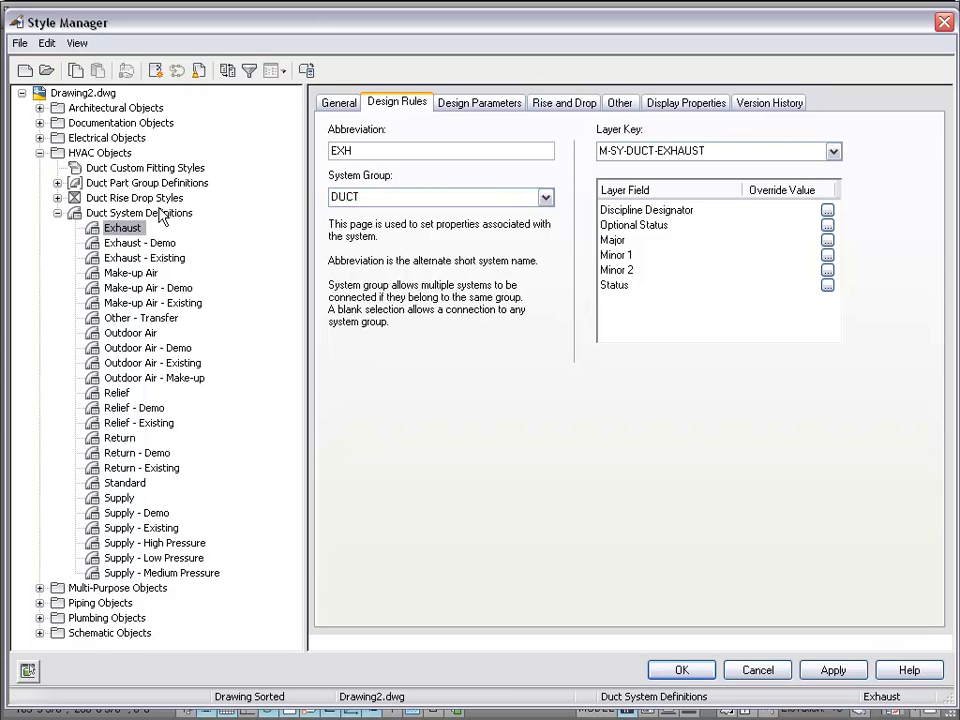
# - Review the Exhaust system's Rise and Drop settings, closing the style list unchanged
pyautogui.click(568, 103)
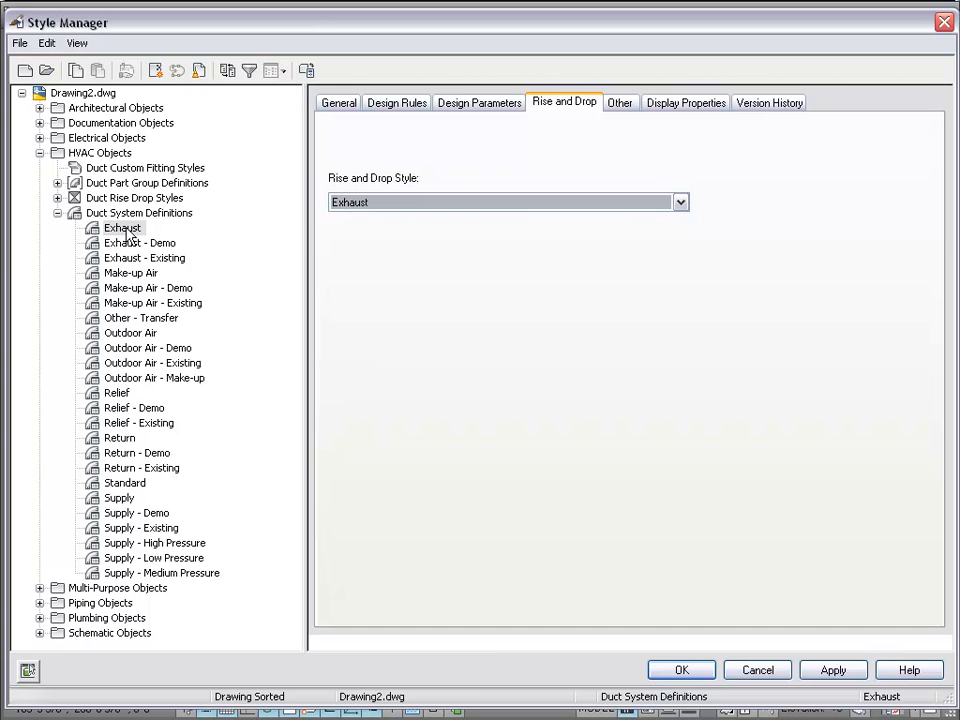
pyautogui.click(679, 204)
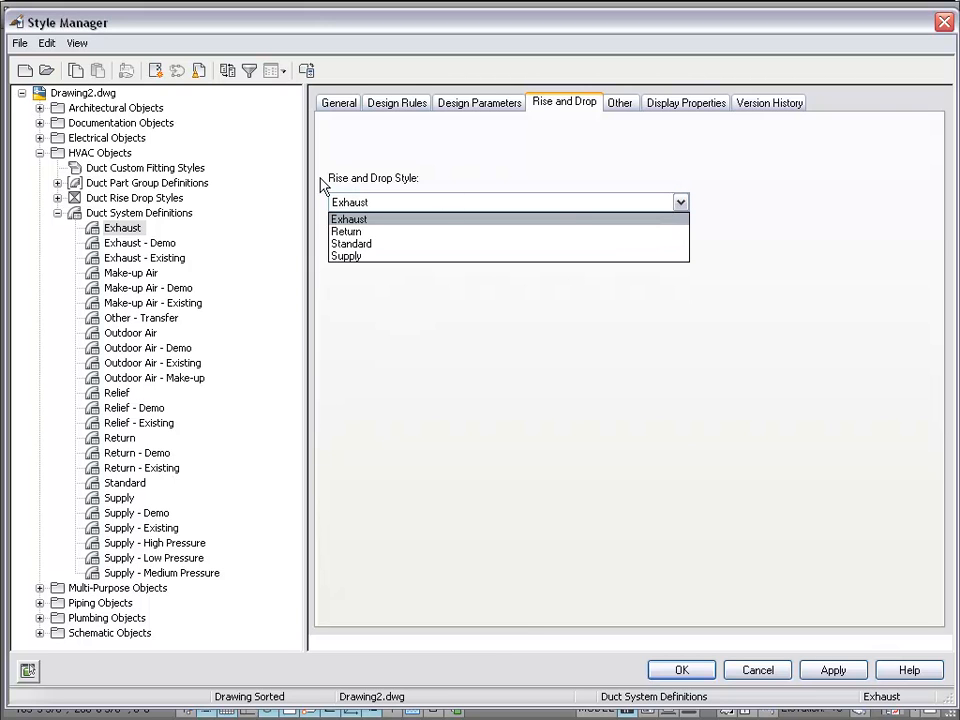
pyautogui.click(811, 308)
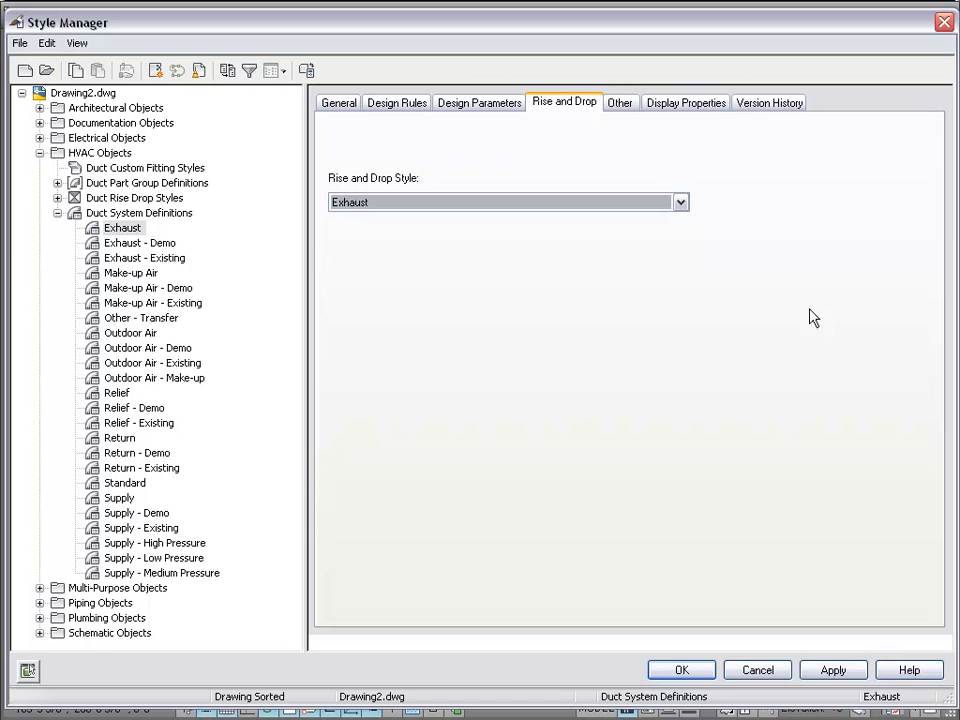
# - Collapse Duct System Definitions, Duct Rise Drop Styles and HVAC Objects in the tree
pyautogui.click(57, 213)
pyautogui.click(57, 198)
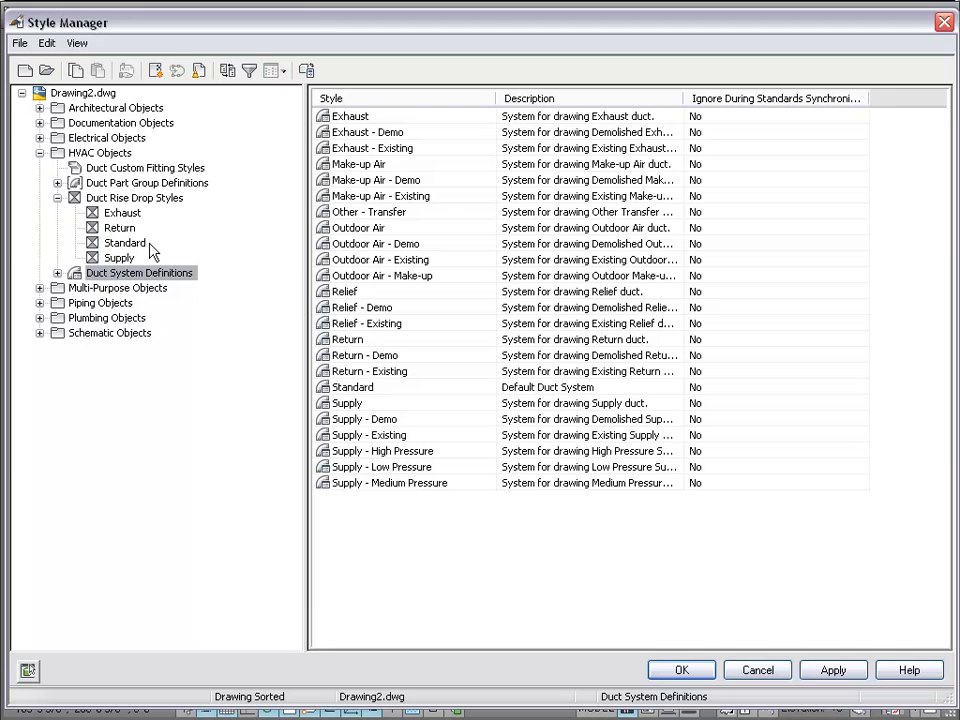
pyautogui.click(57, 198)
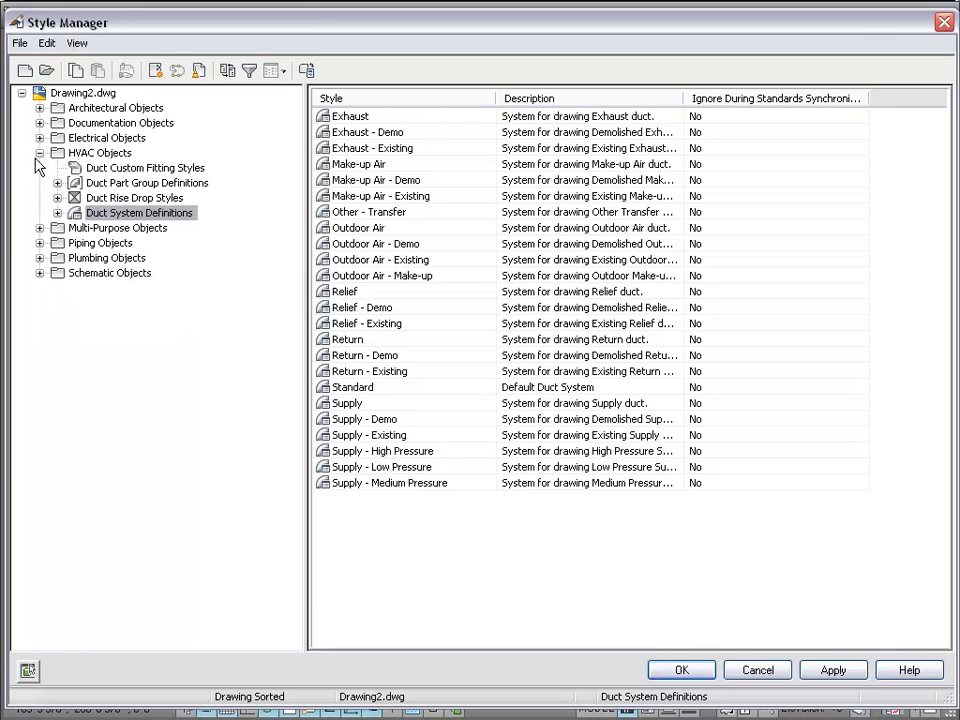
pyautogui.click(40, 153)
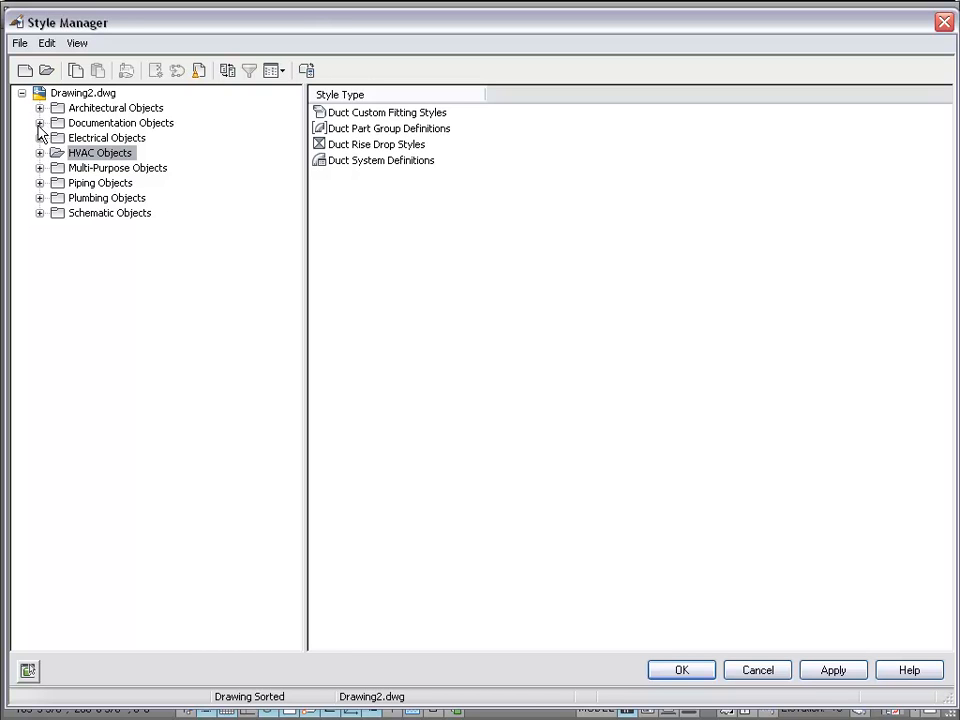
# - Expand Documentation Objects > Property Set Definitions and select DuctObject to see its properties
pyautogui.click(40, 124)
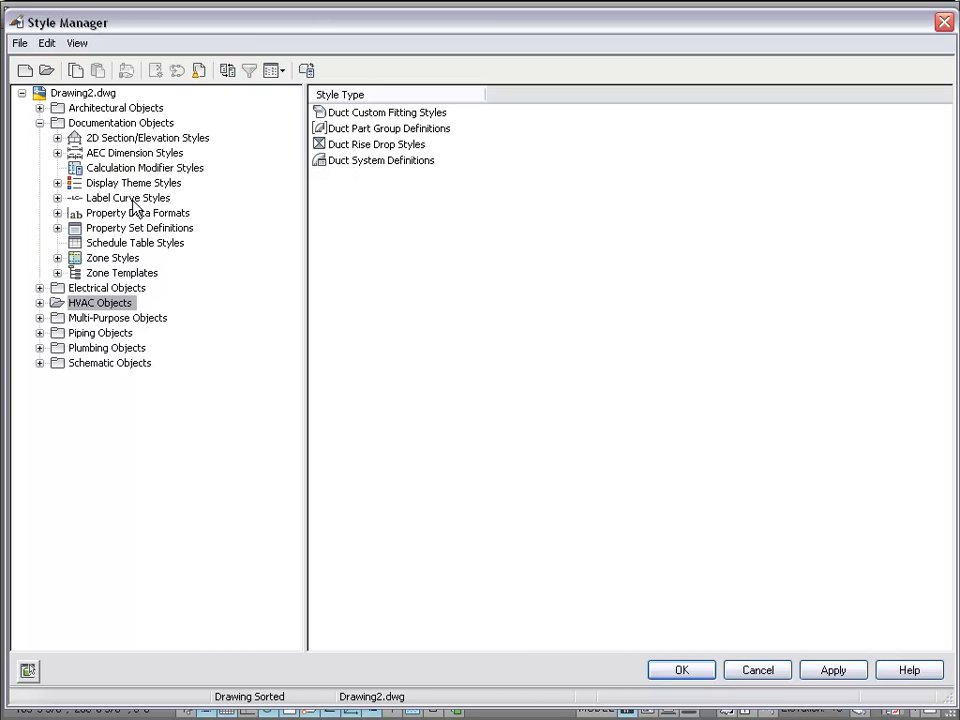
pyautogui.click(143, 245)
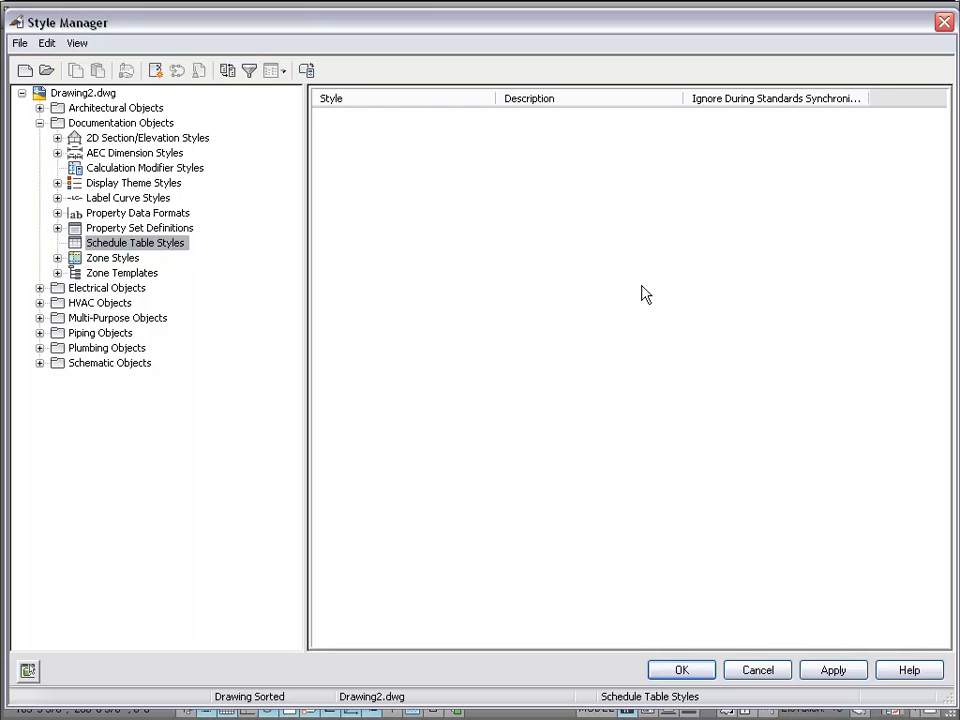
pyautogui.click(140, 229)
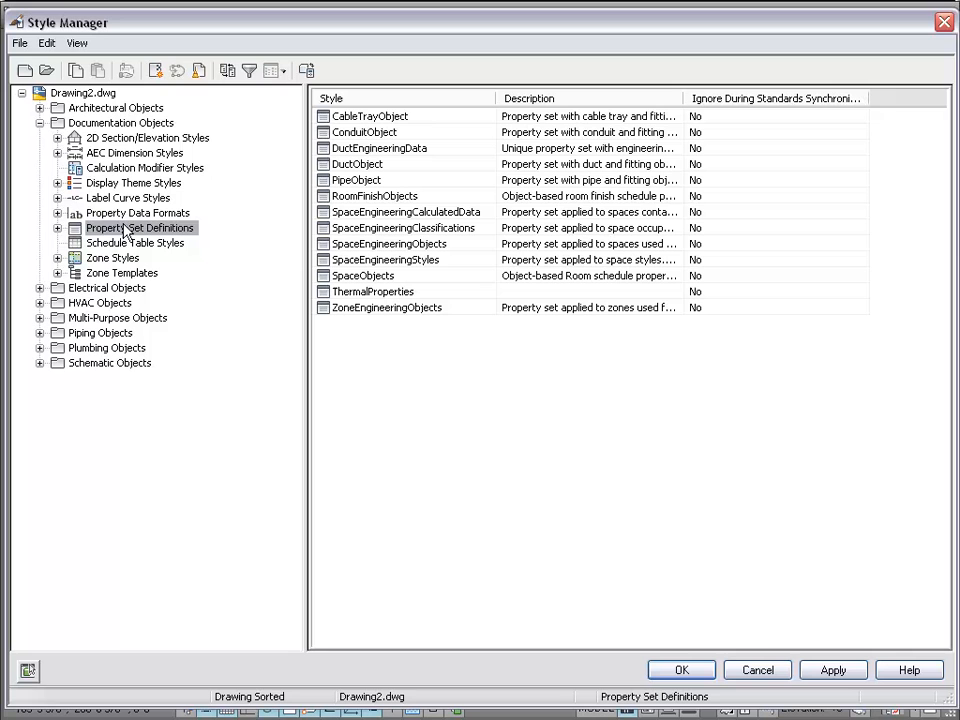
pyautogui.click(58, 228)
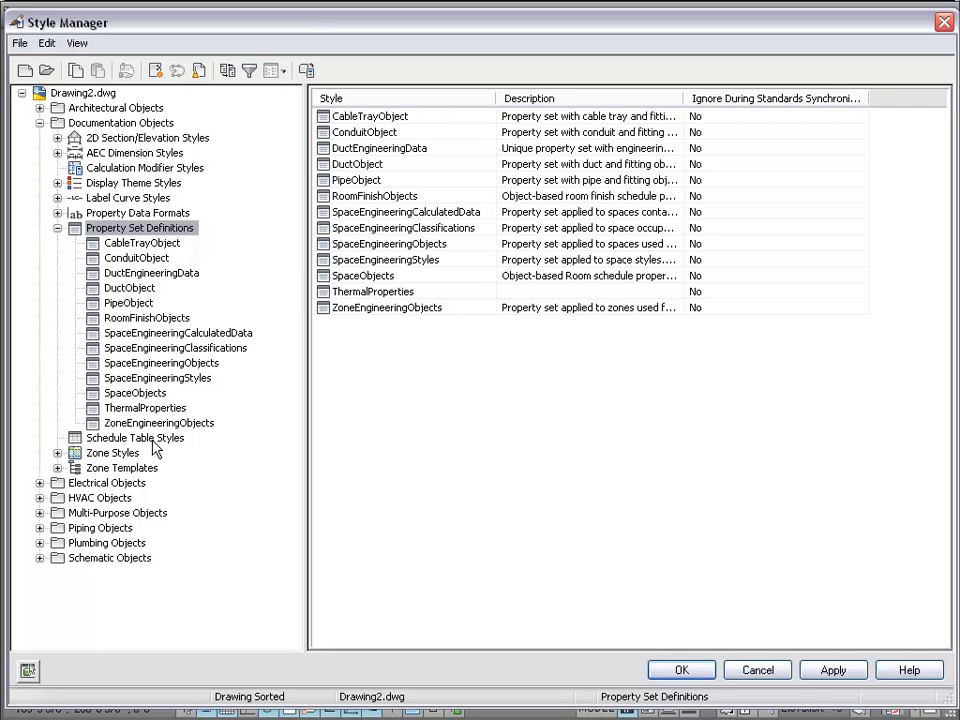
pyautogui.click(142, 288)
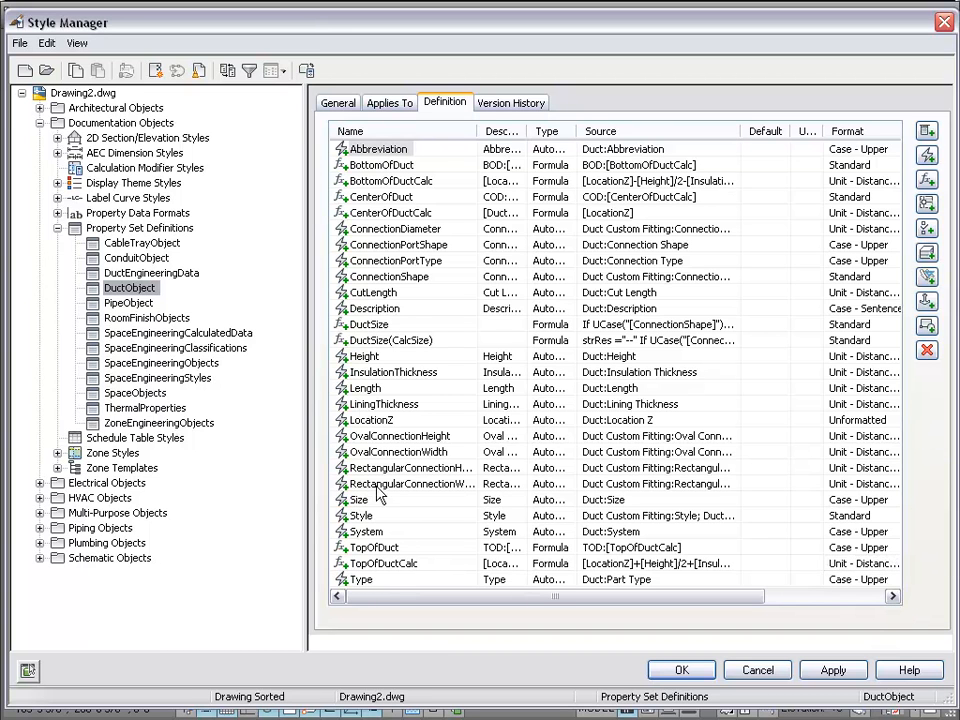
# - Select the Height property, widen the Format column, then collapse Property Set Definitions
pyautogui.click(368, 356)
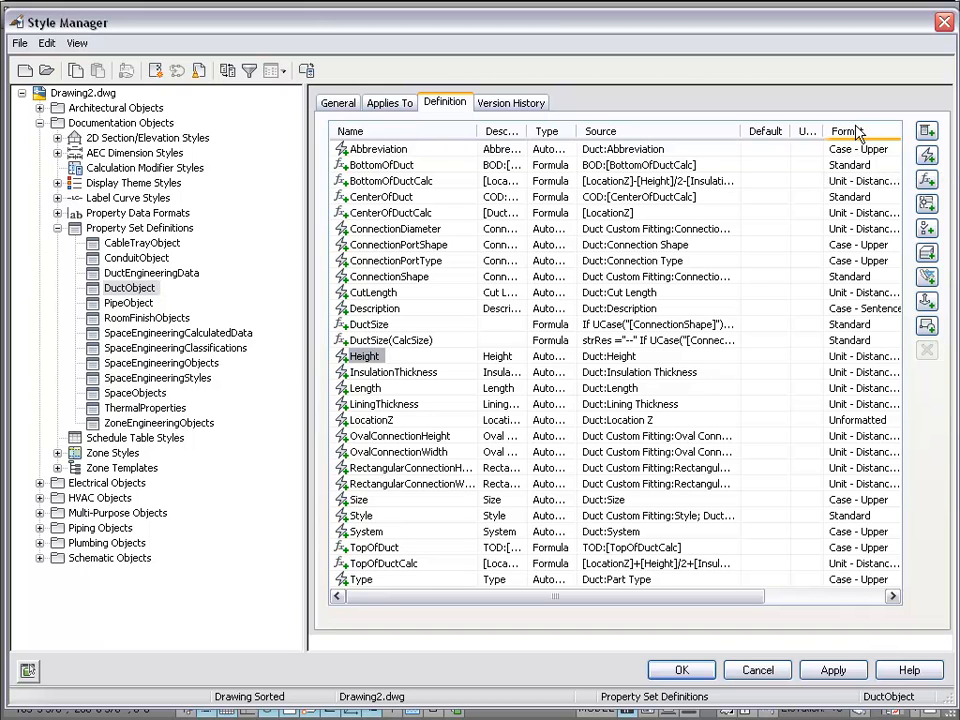
pyautogui.moveTo(726, 597); pyautogui.dragTo(789, 597)
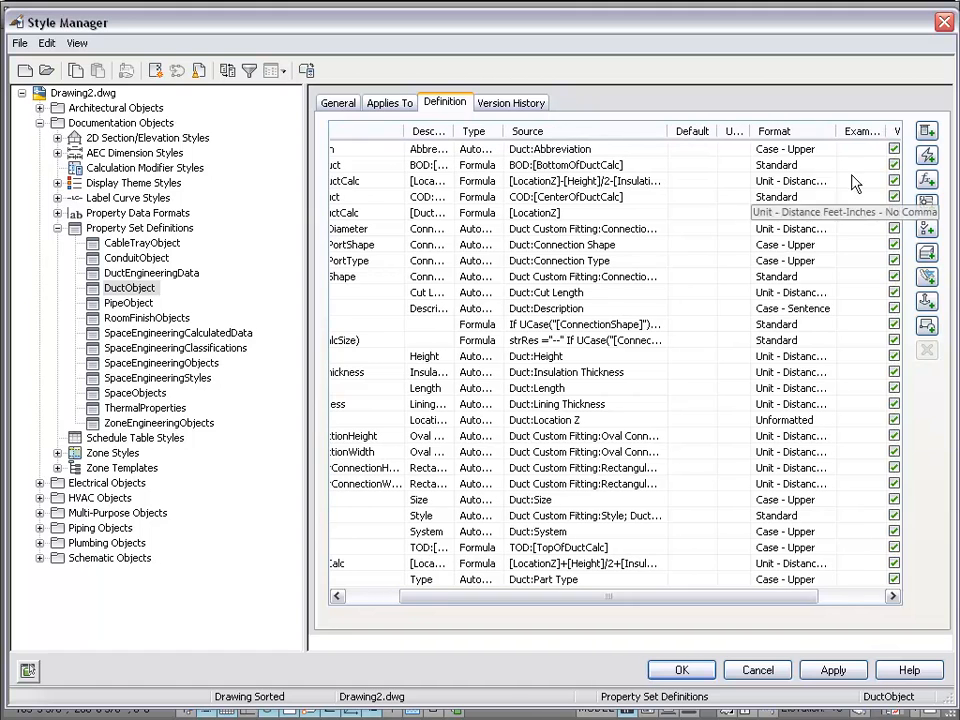
pyautogui.moveTo(834, 124); pyautogui.dragTo(874, 124)
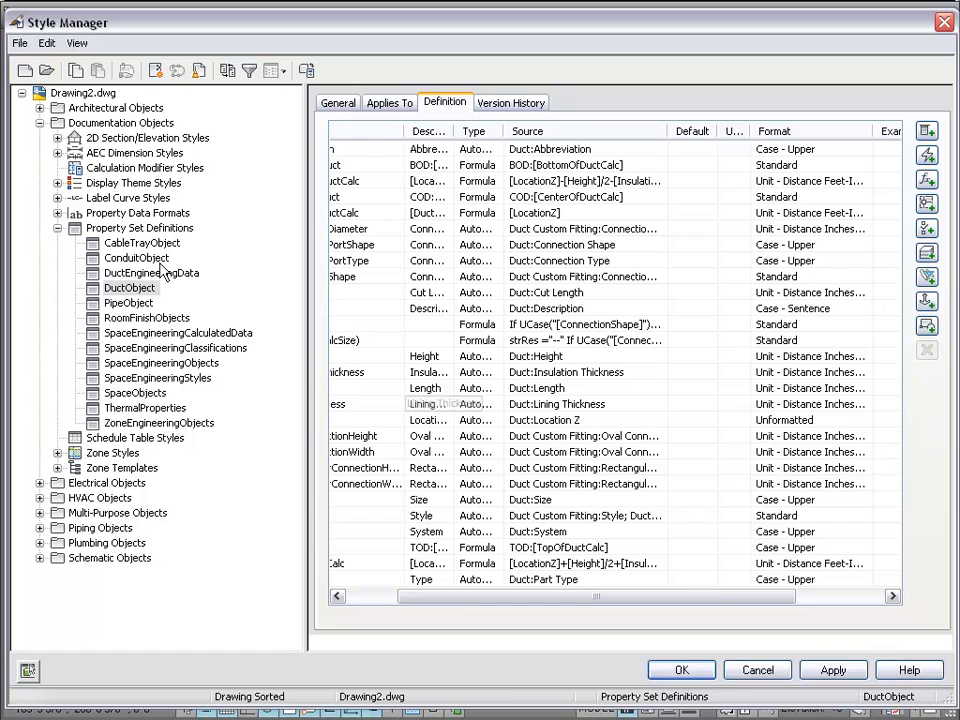
pyautogui.click(57, 227)
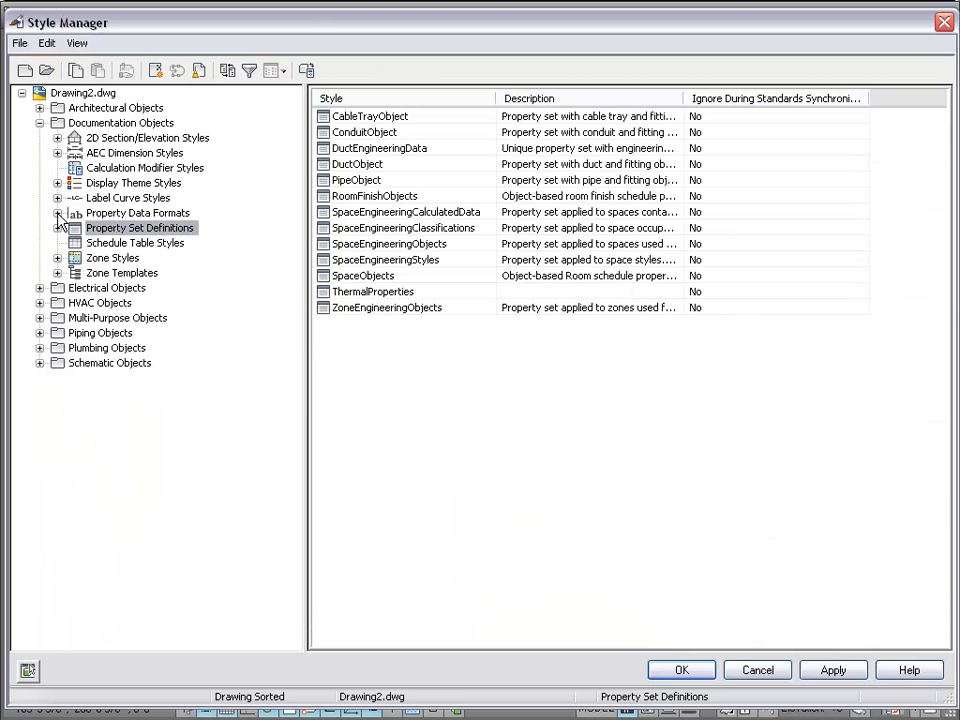
# - Expand Property Data Formats, widen the tree, and view Unit - Area SquareFeet and People - Quantity
pyautogui.click(58, 213)
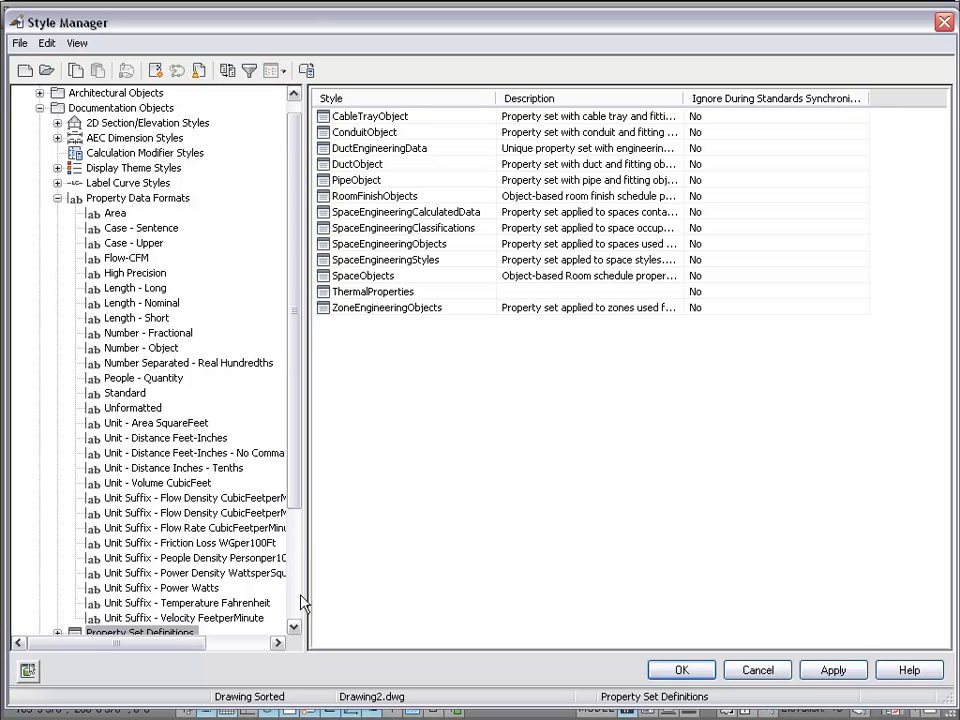
pyautogui.moveTo(304, 594); pyautogui.dragTo(368, 591)
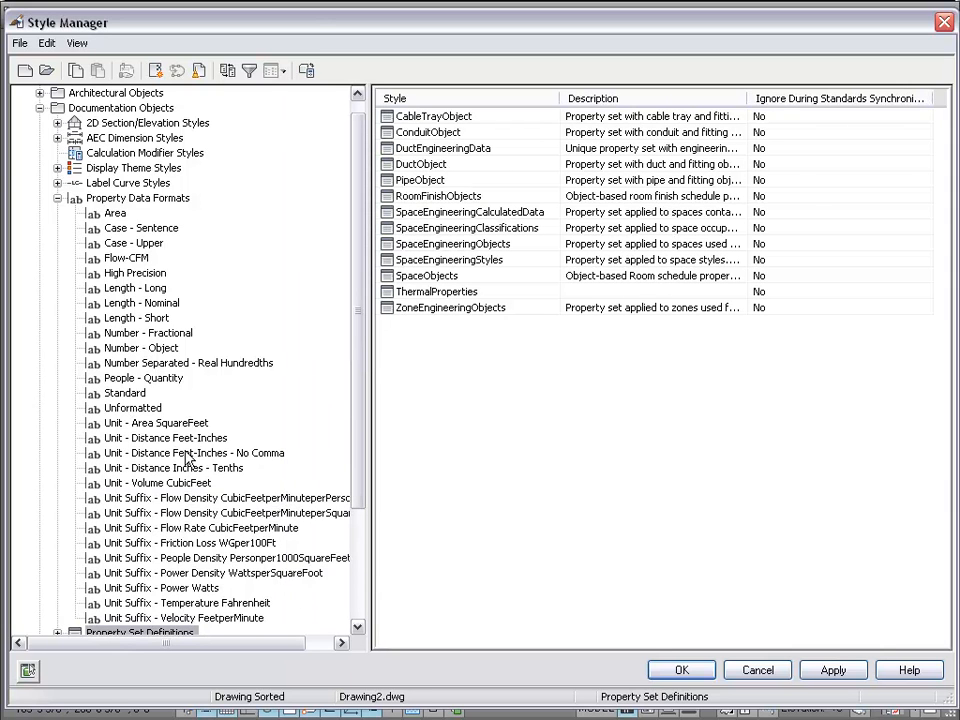
pyautogui.click(140, 423)
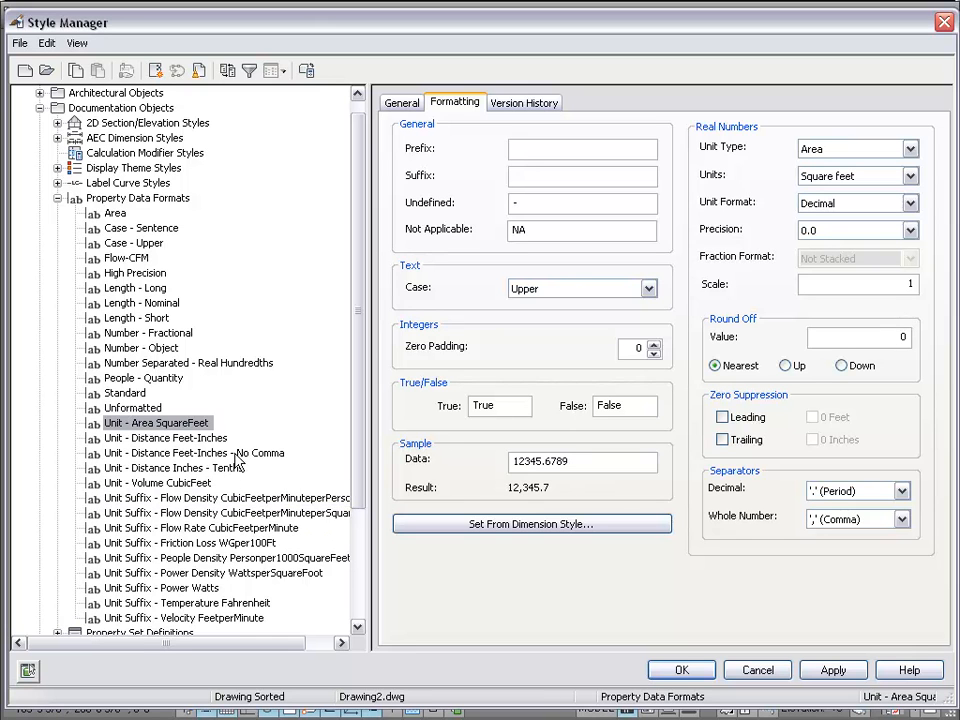
pyautogui.click(178, 382)
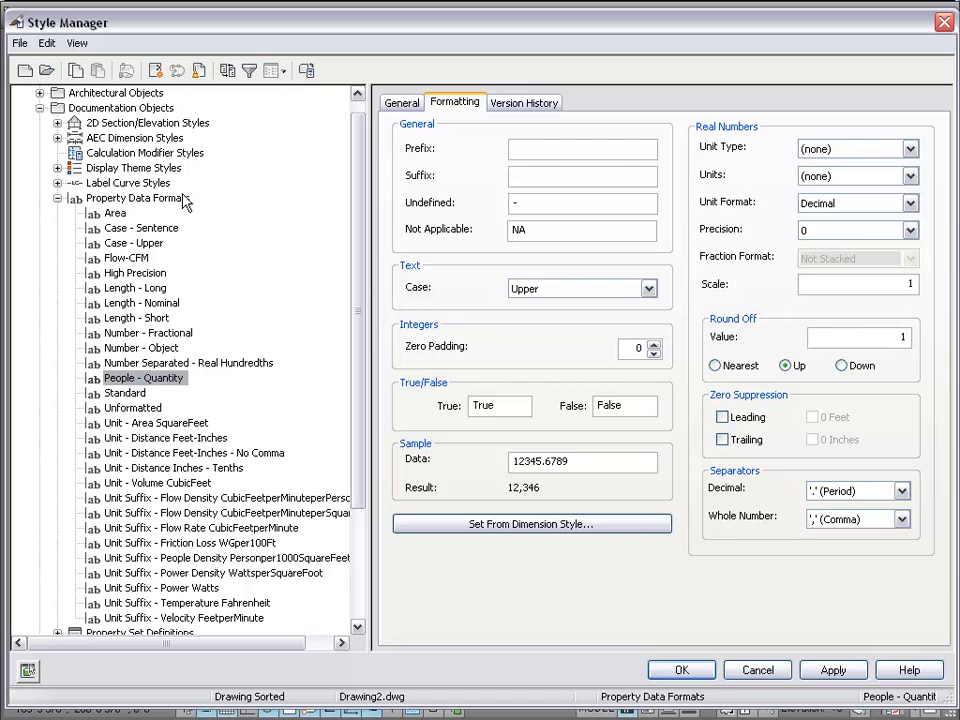
# - Collapse Property Data Formats and switch among Property Set Definitions, Schedule Table Styles and Property Data Formats
pyautogui.click(57, 198)
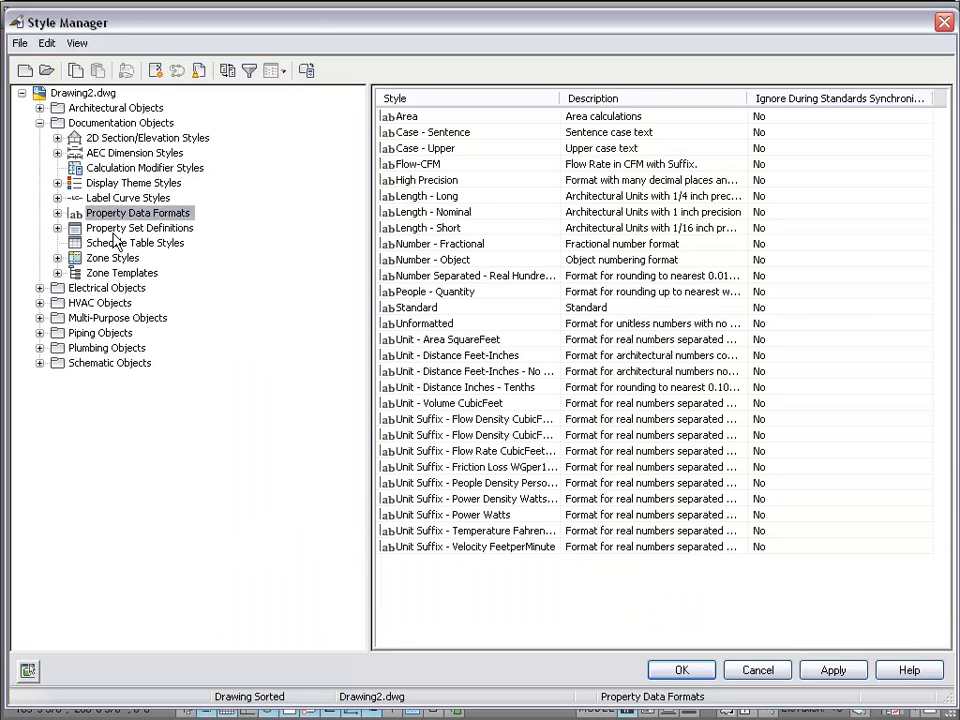
pyautogui.click(125, 229)
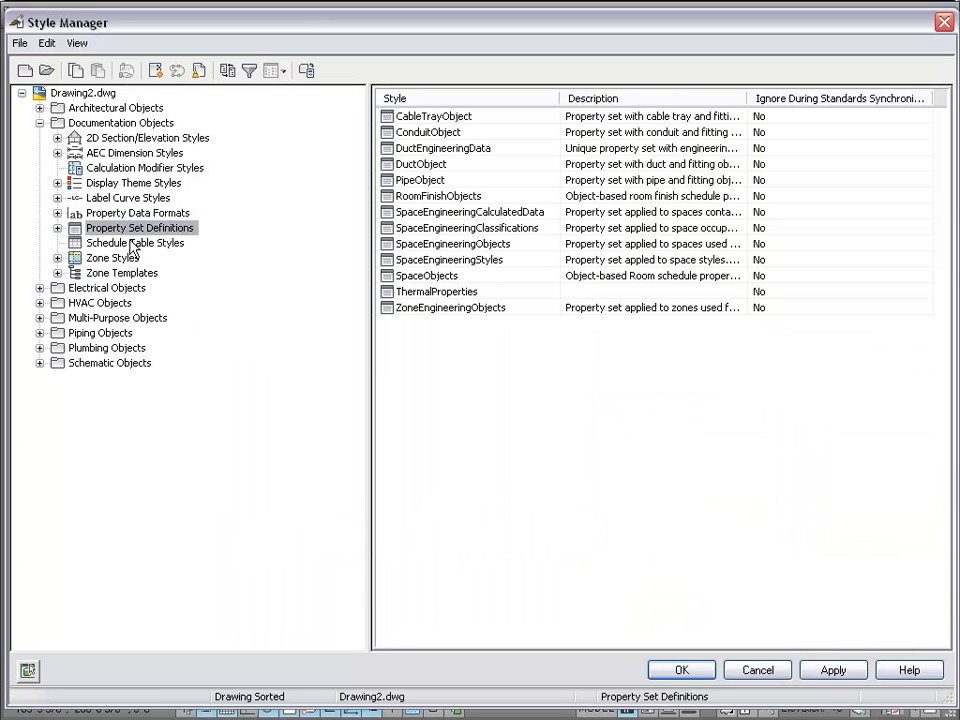
pyautogui.click(126, 246)
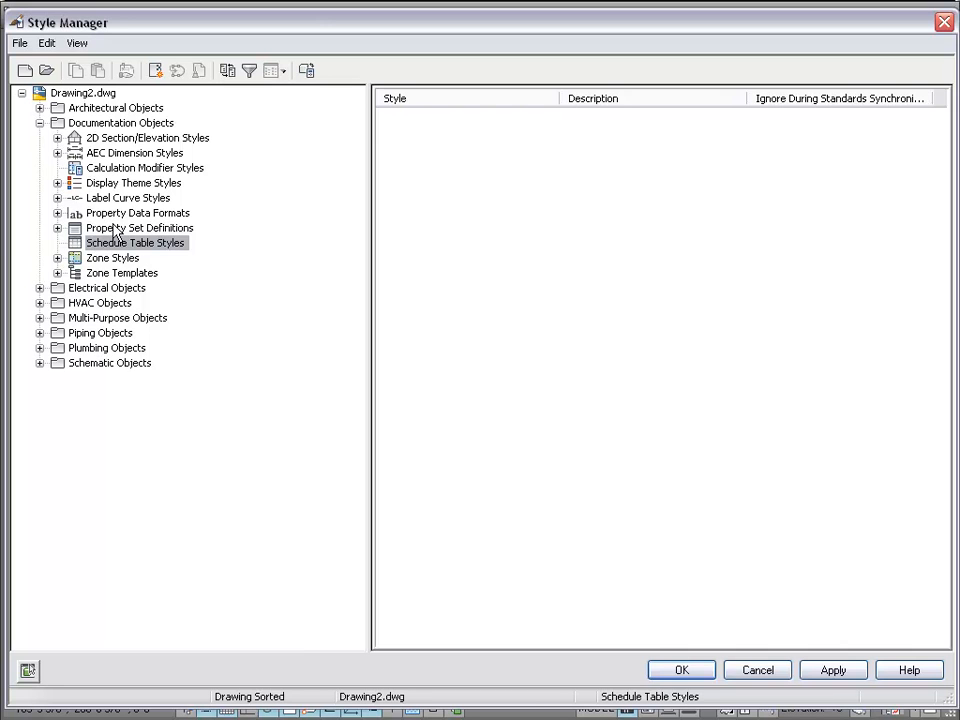
pyautogui.click(116, 230)
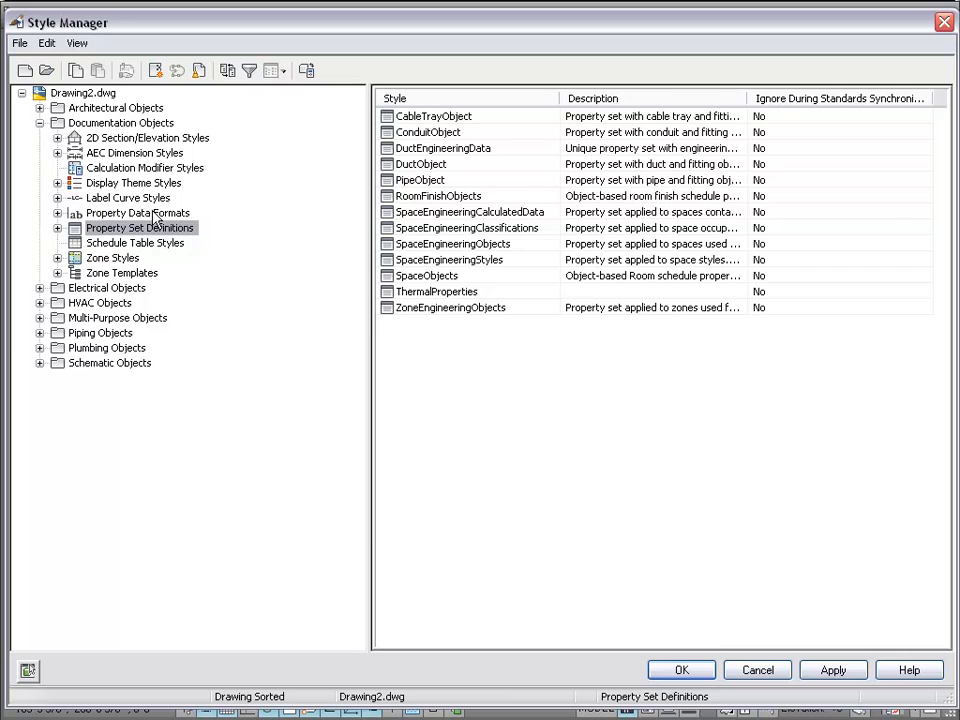
pyautogui.click(155, 214)
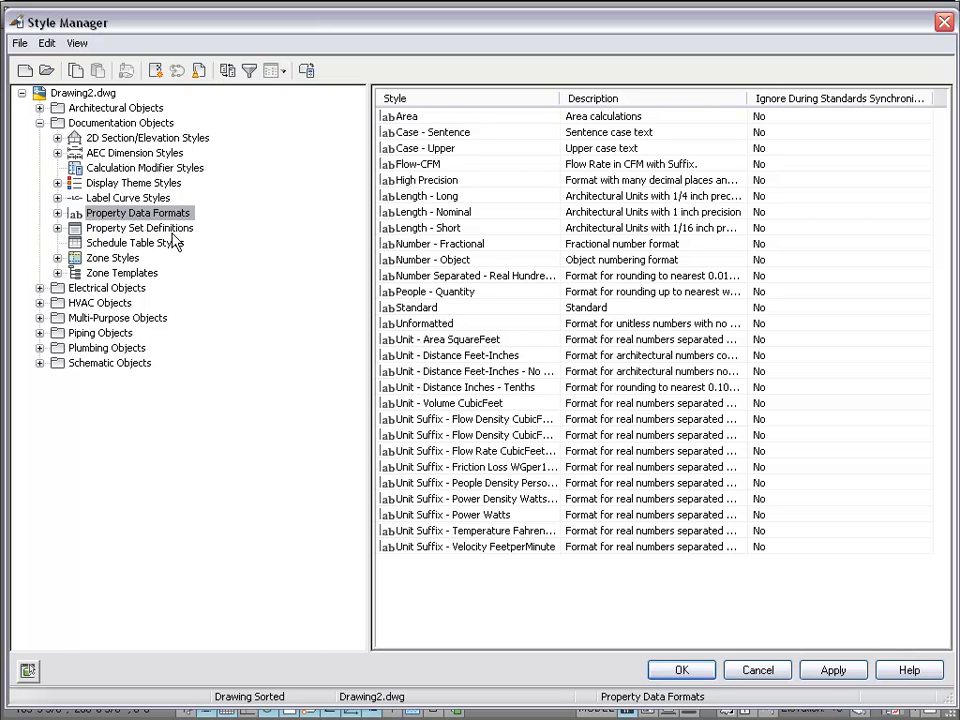
pyautogui.click(175, 246)
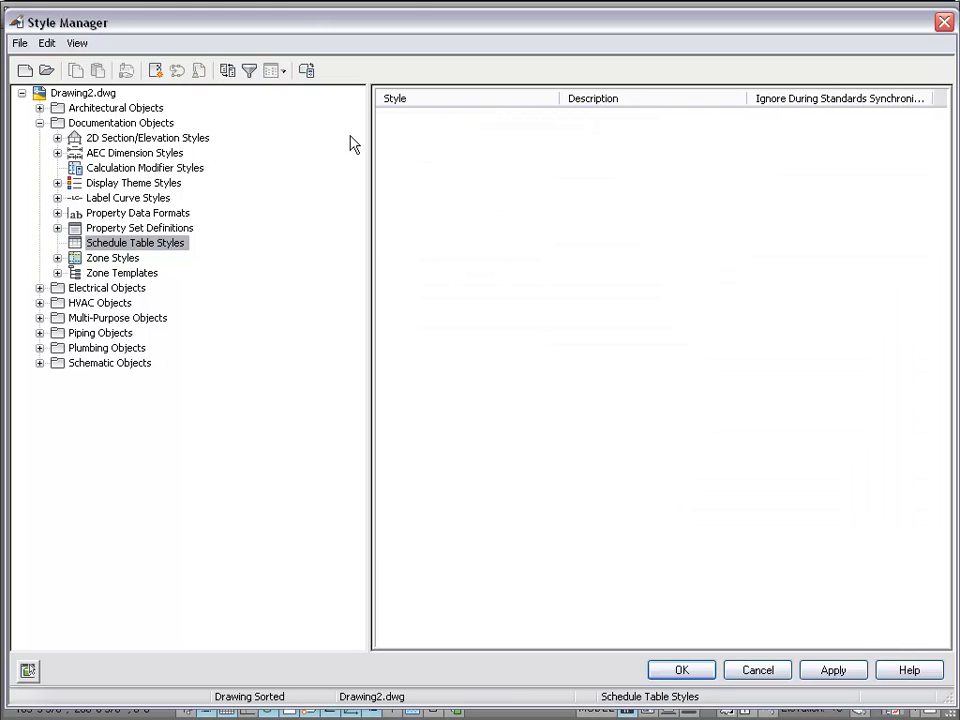
pyautogui.click(156, 230)
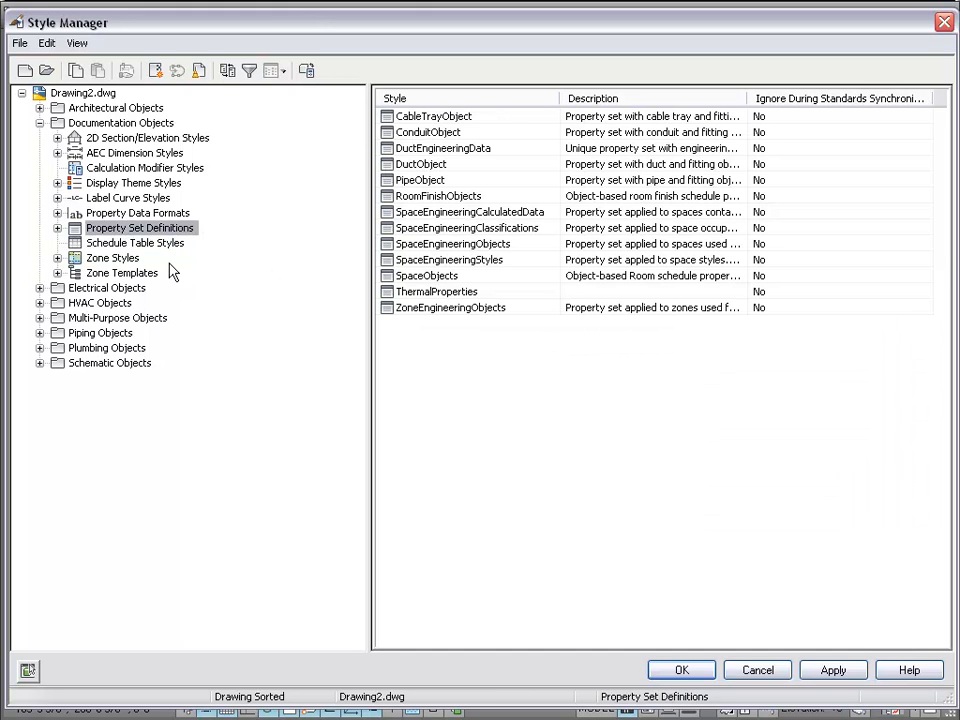
pyautogui.click(140, 213)
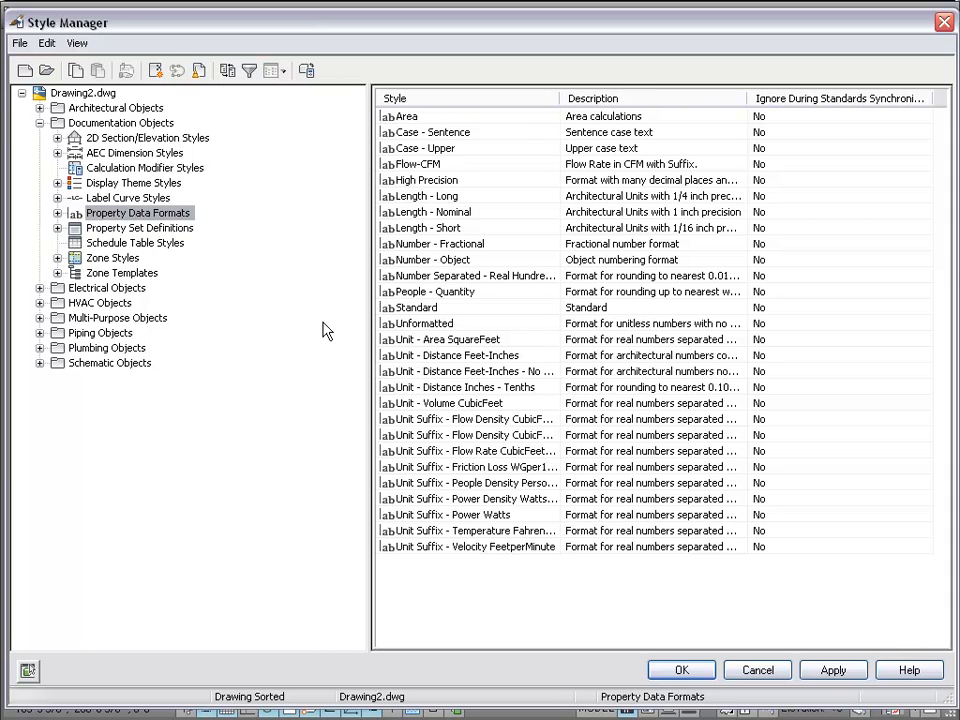
# - Collapse Drawing2's categories, start opening a drawing, and browse from Content into the Styles folder
pyautogui.click(21, 93)
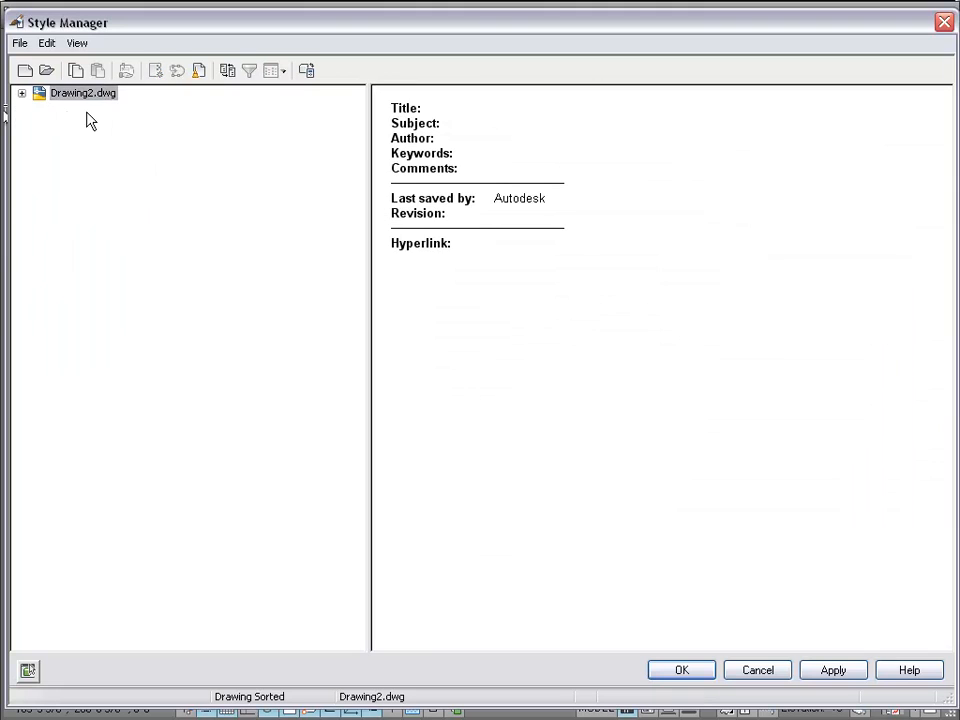
pyautogui.click(47, 71)
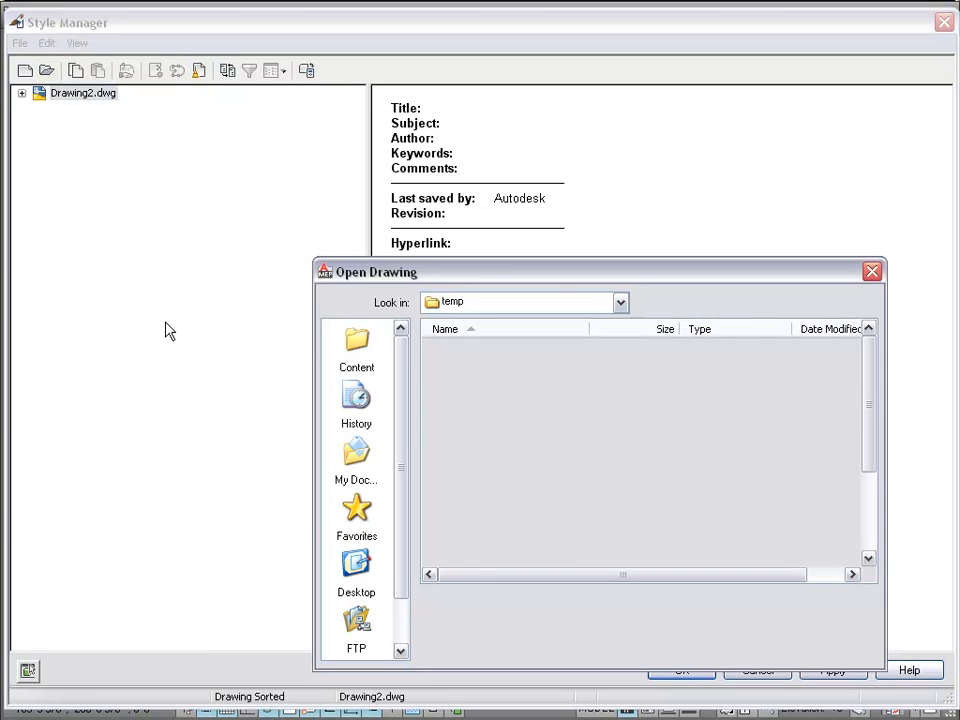
pyautogui.click(348, 355)
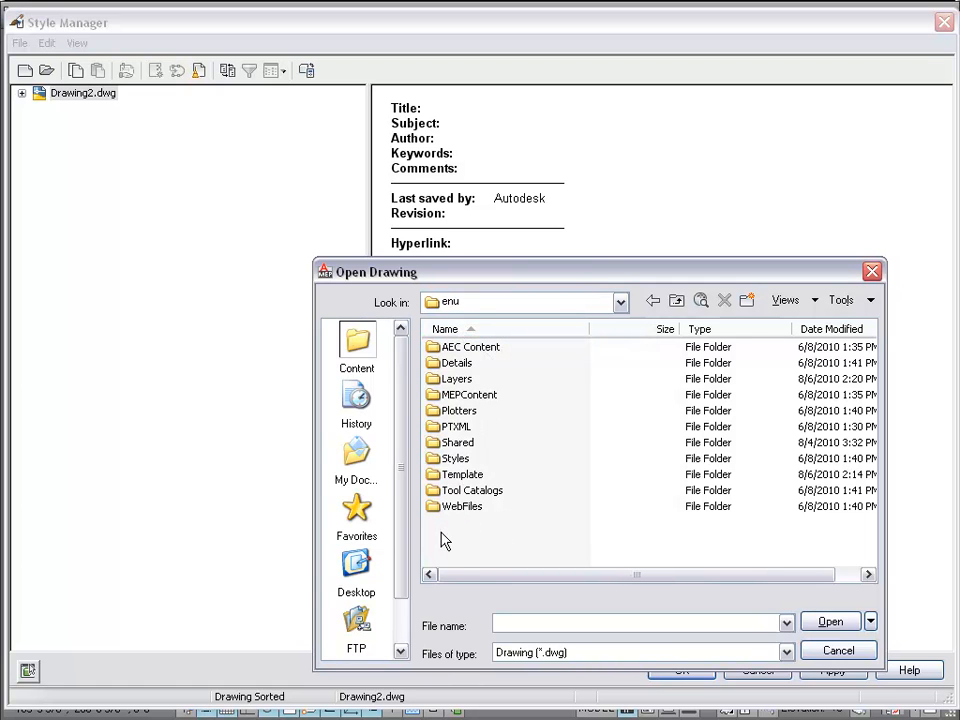
pyautogui.click(480, 396)
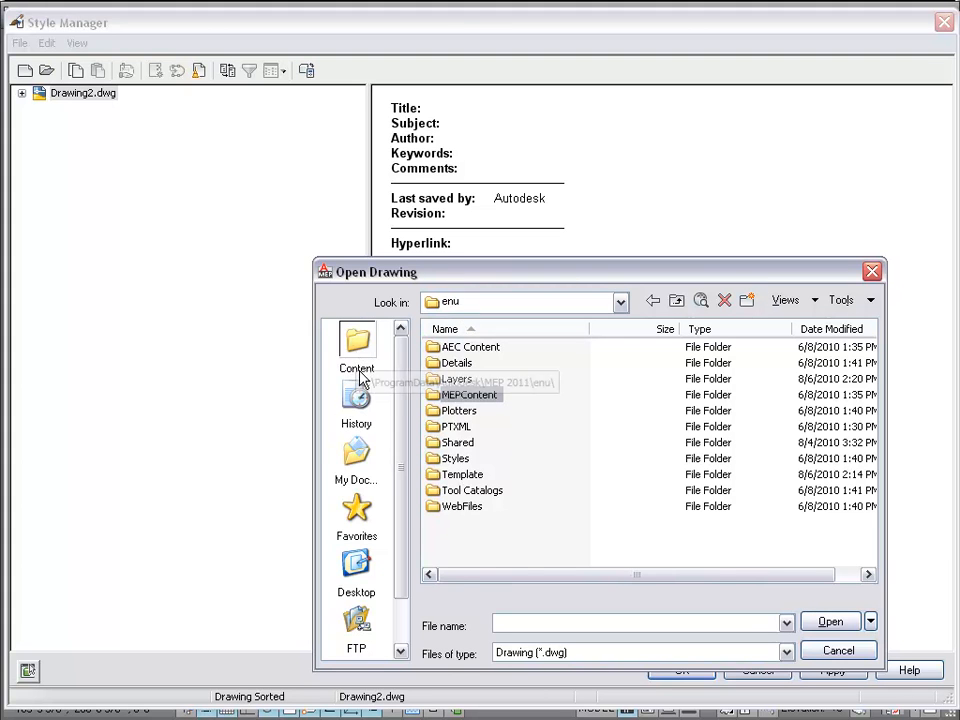
pyautogui.click(455, 458)
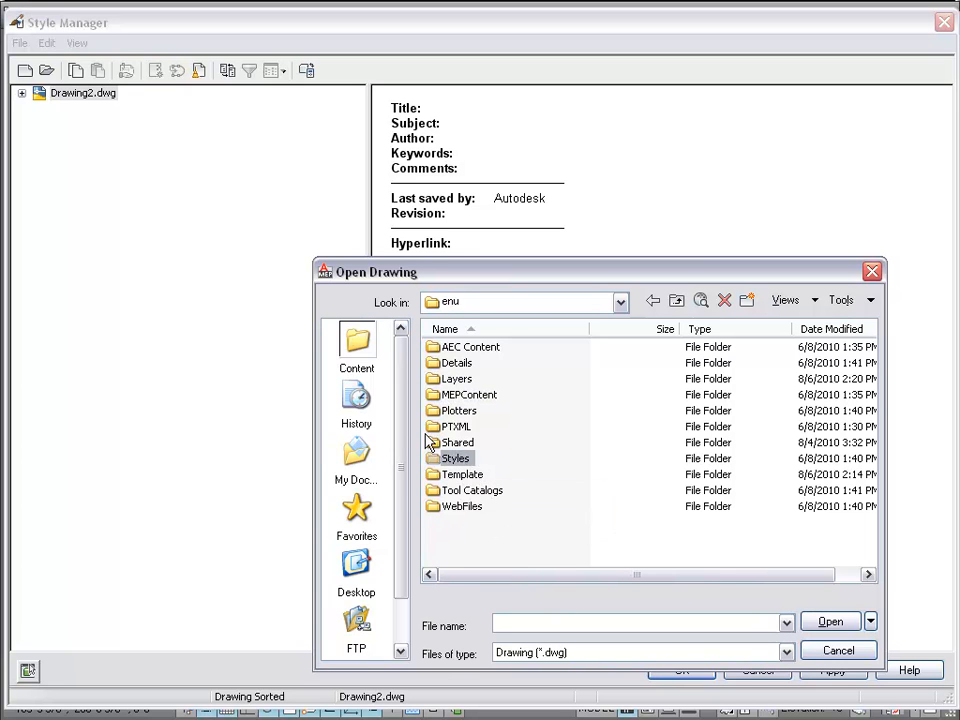
pyautogui.click(469, 382)
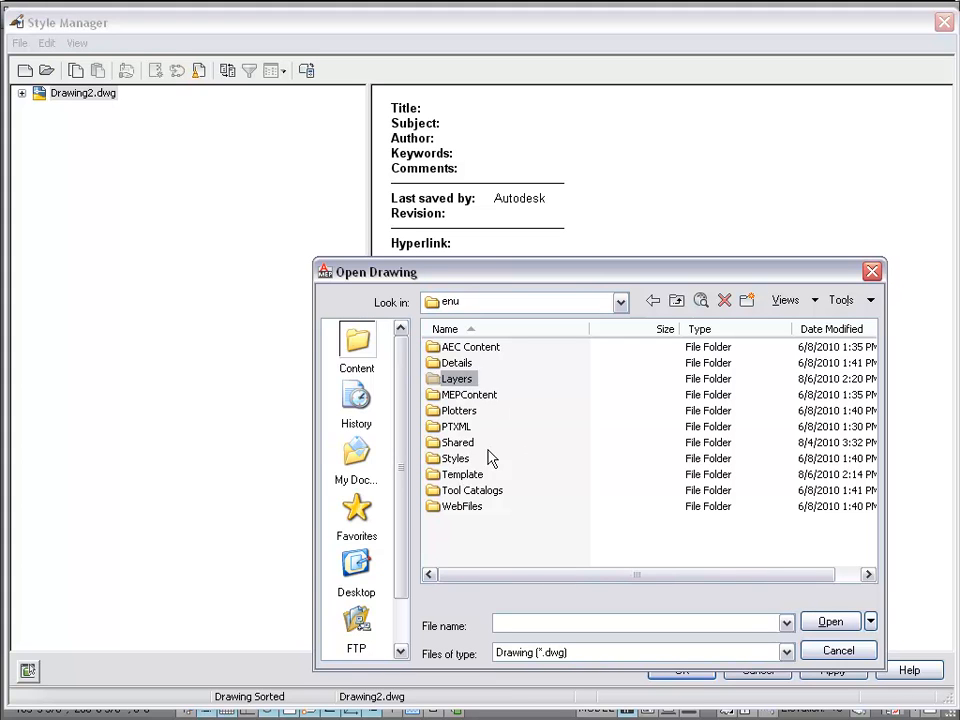
pyautogui.click(456, 460)
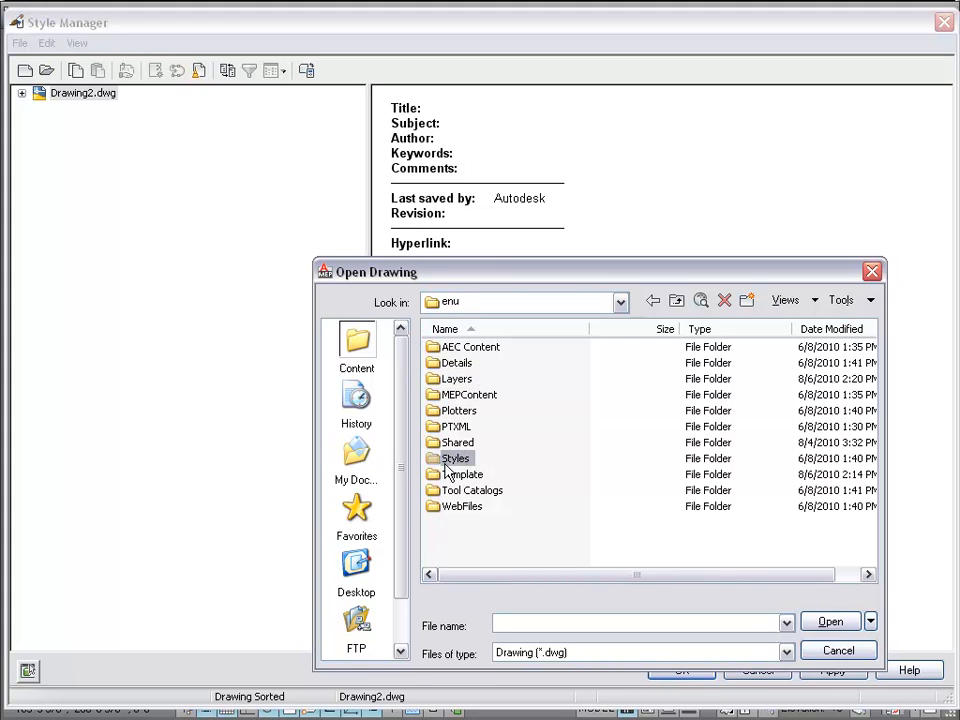
pyautogui.doubleClick(450, 458)
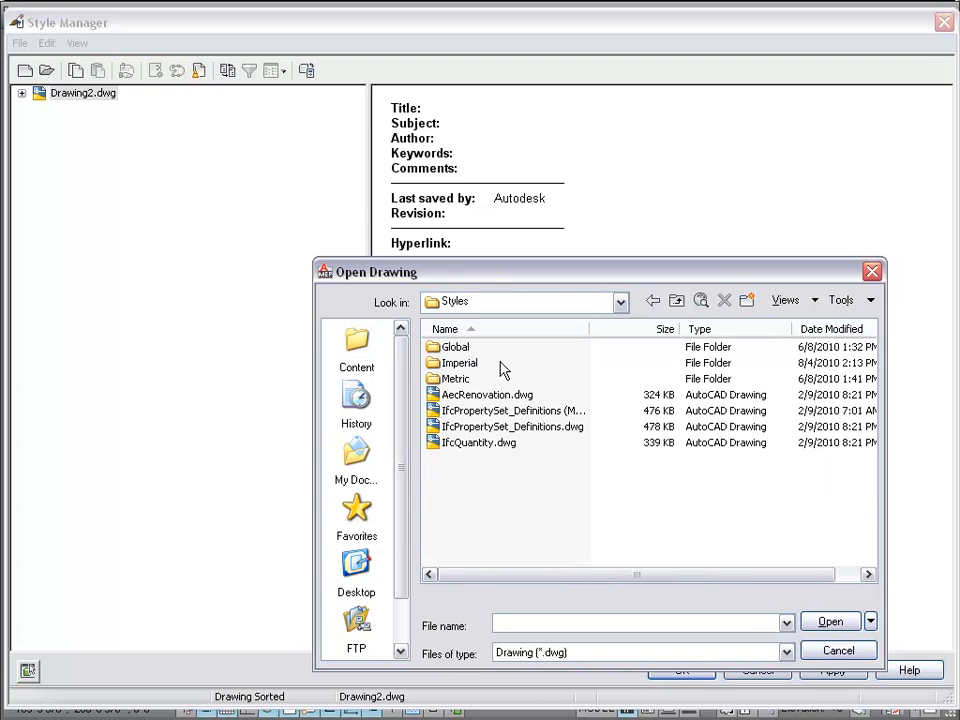
# - Browse the Imperial styles folder and open System Definitions (US Imperial).dwg alongside Drawing2.dwg
pyautogui.doubleClick(462, 363)
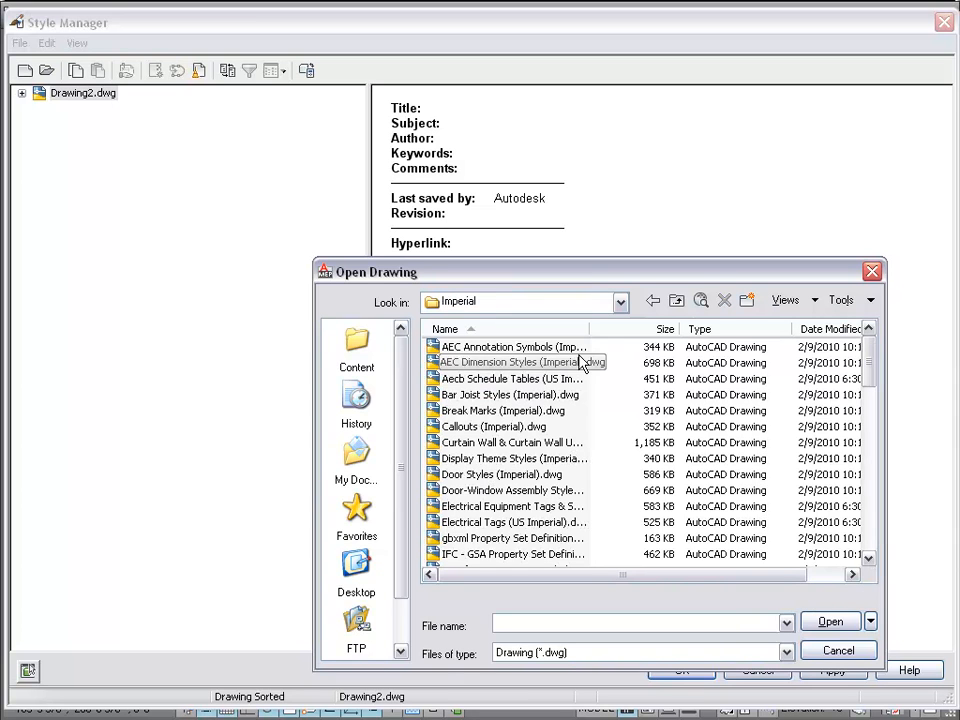
pyautogui.moveTo(588, 328); pyautogui.dragTo(661, 328)
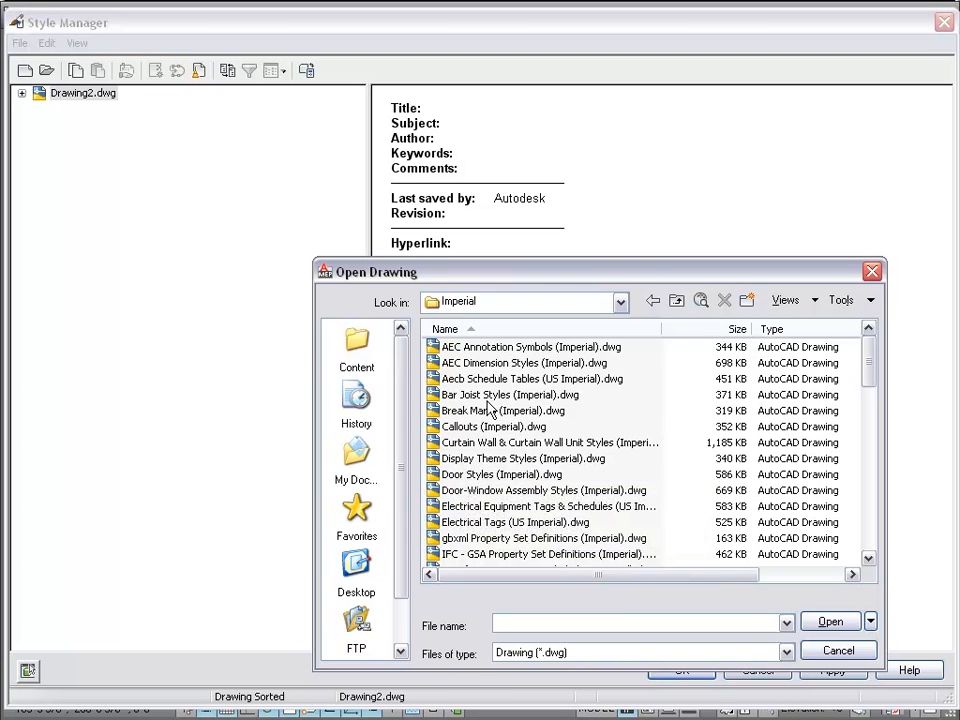
pyautogui.click(510, 506)
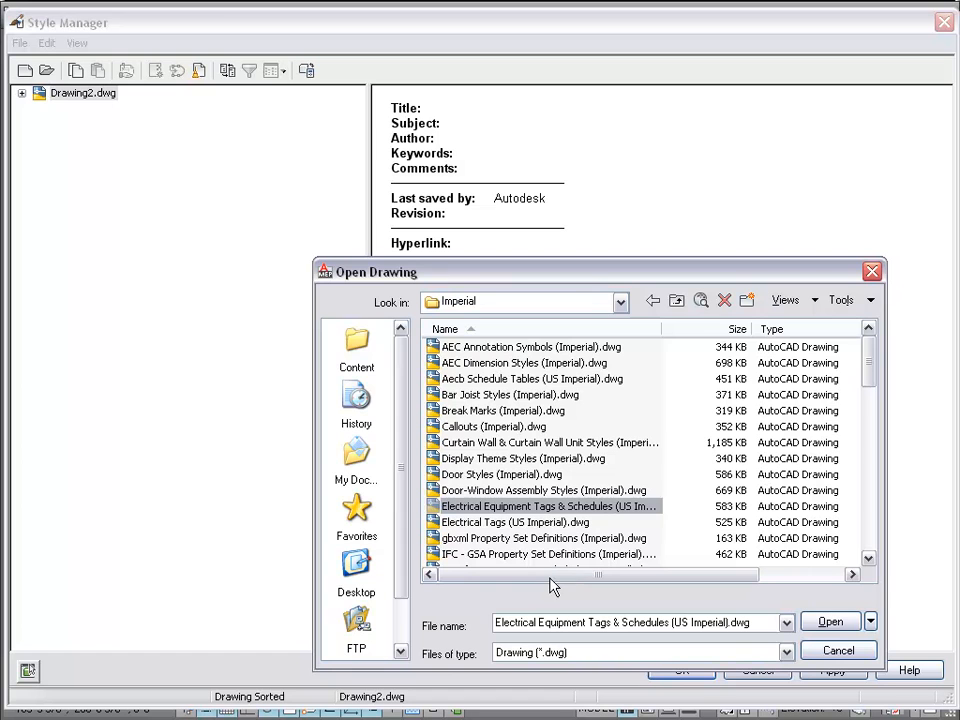
pyautogui.moveTo(872, 364); pyautogui.dragTo(857, 403)
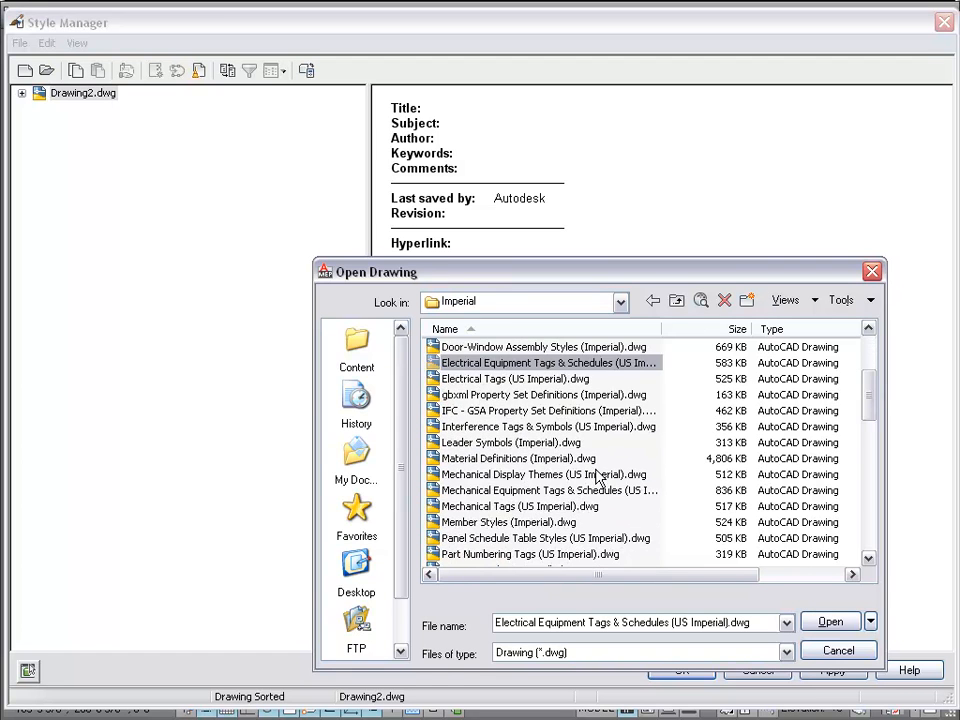
pyautogui.click(593, 491)
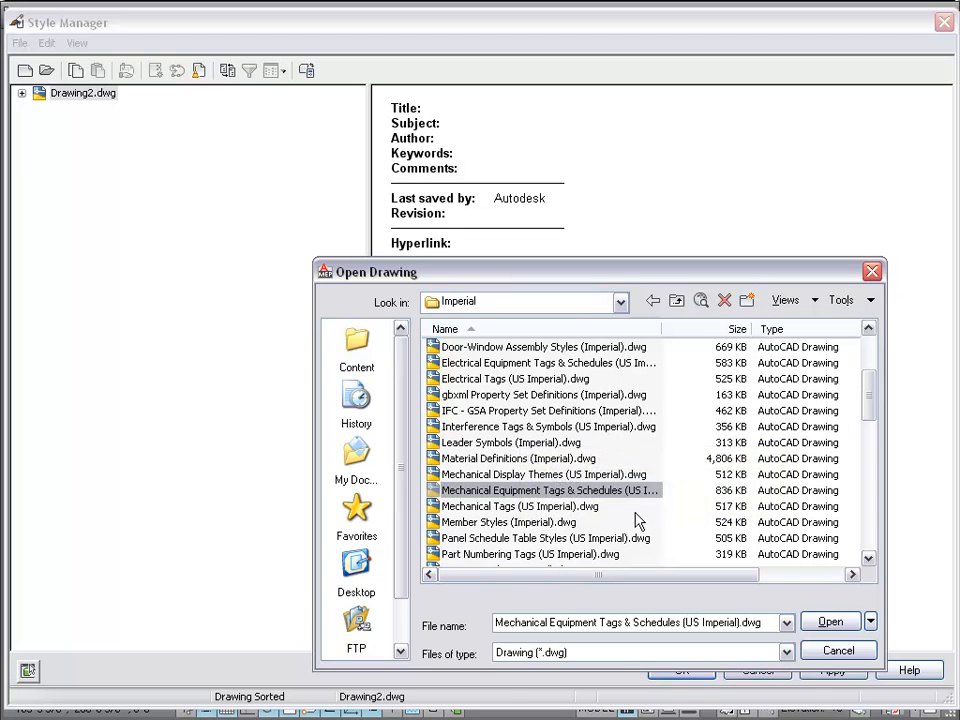
pyautogui.moveTo(872, 392); pyautogui.dragTo(868, 421)
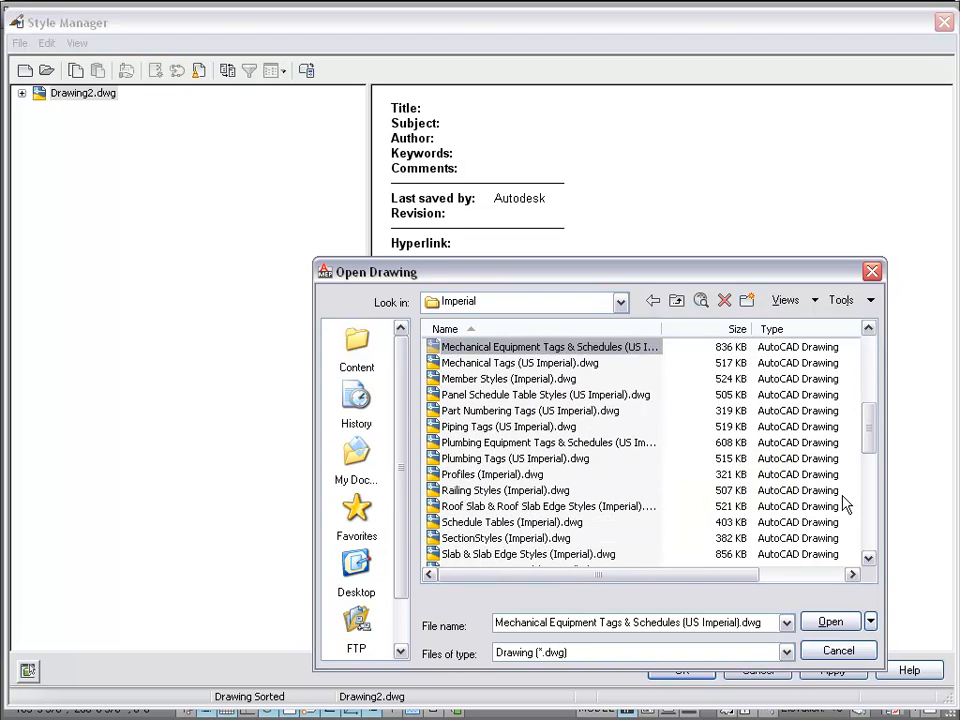
pyautogui.moveTo(870, 426); pyautogui.dragTo(868, 471)
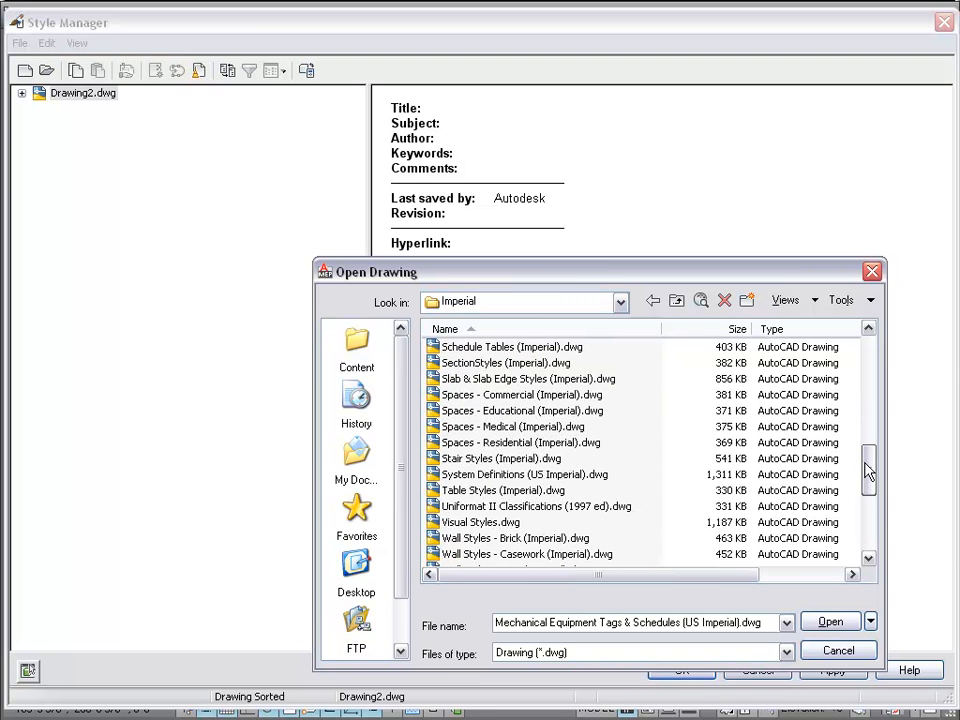
pyautogui.click(514, 476)
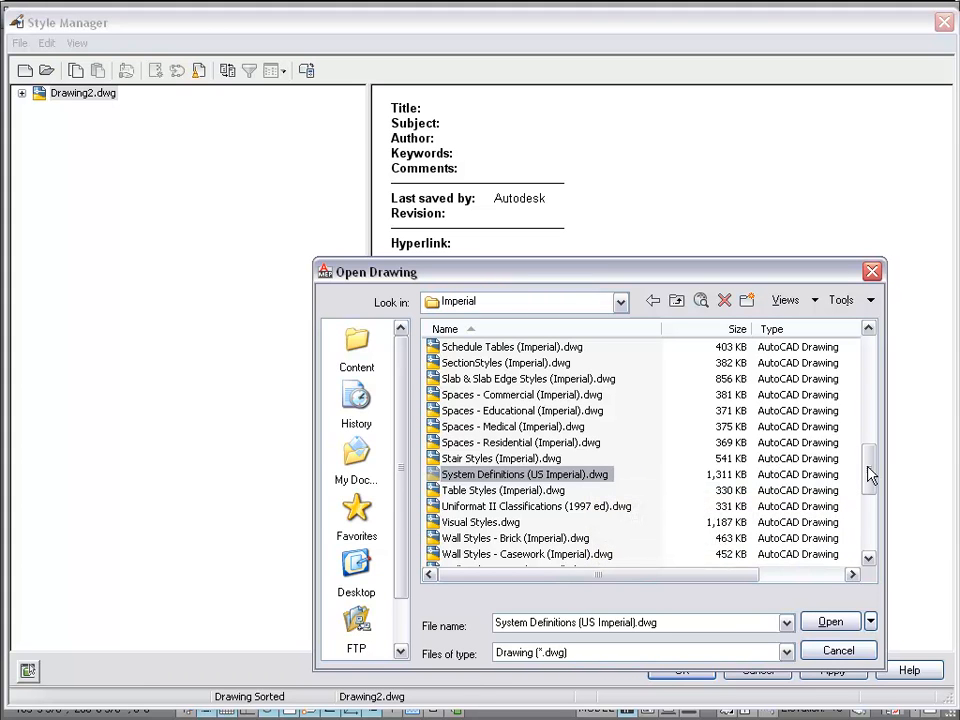
pyautogui.moveTo(869, 476); pyautogui.dragTo(870, 481)
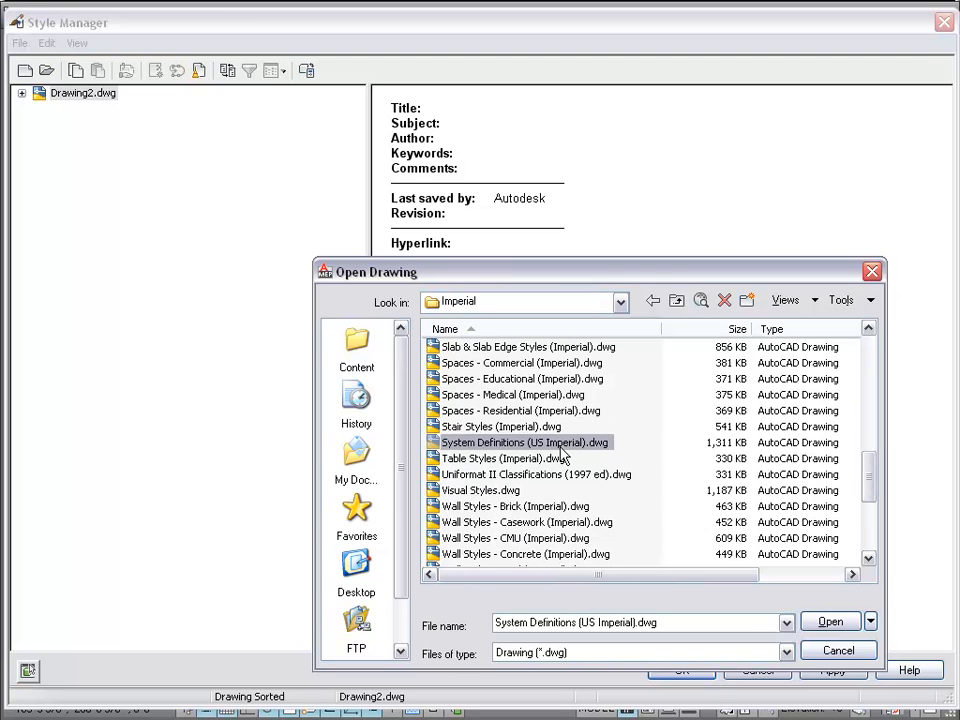
pyautogui.moveTo(562, 455)
pyautogui.click(828, 621)
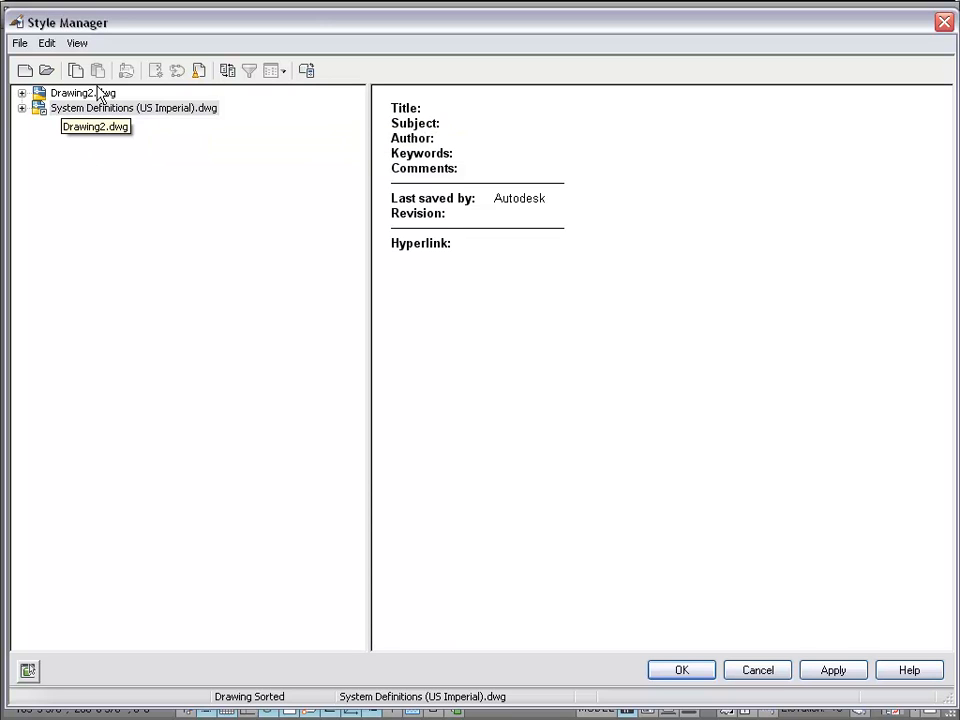
# - Under Drawing2.dwg > Schematic Objects, create a Schematic Symbol Style keeping the name New Style
pyautogui.click(21, 93)
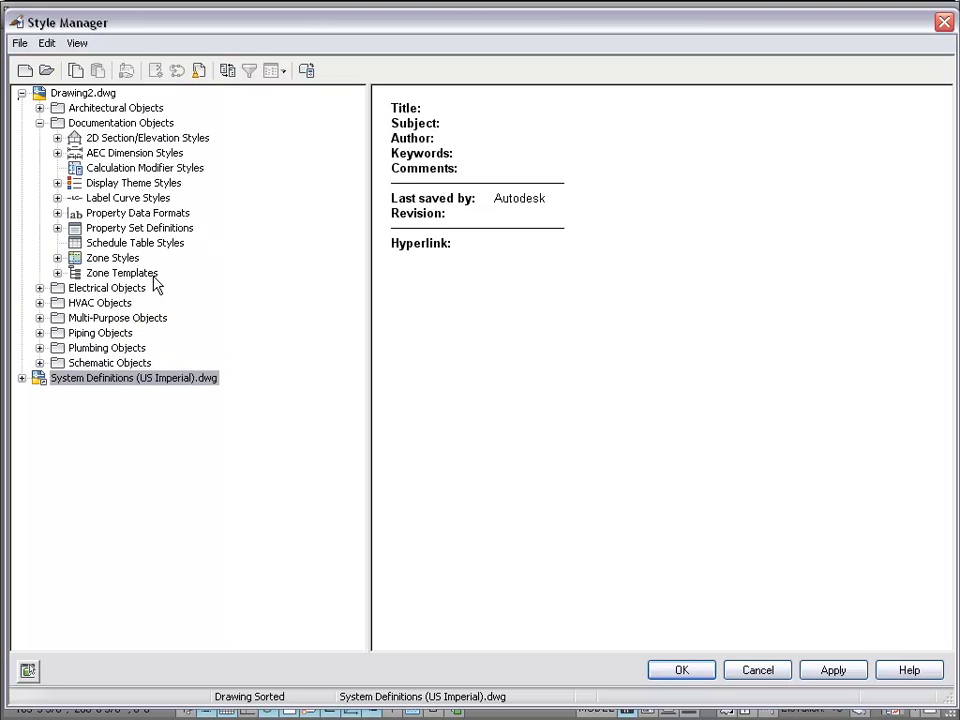
pyautogui.click(39, 363)
pyautogui.click(132, 366)
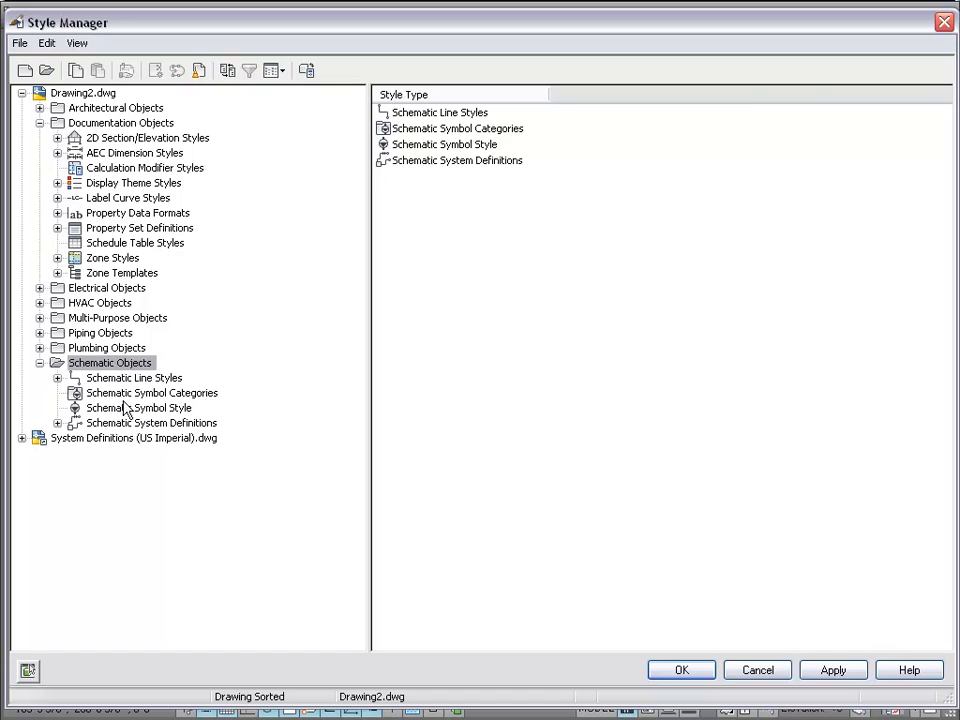
pyautogui.click(125, 408)
pyautogui.rightClick(127, 406)
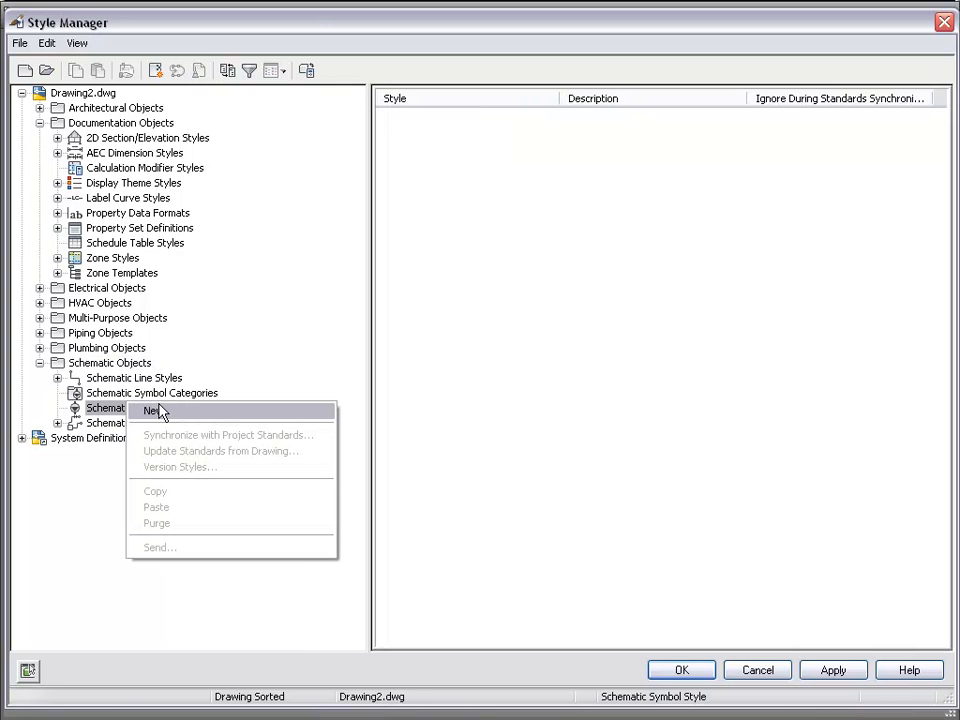
pyautogui.click(158, 409)
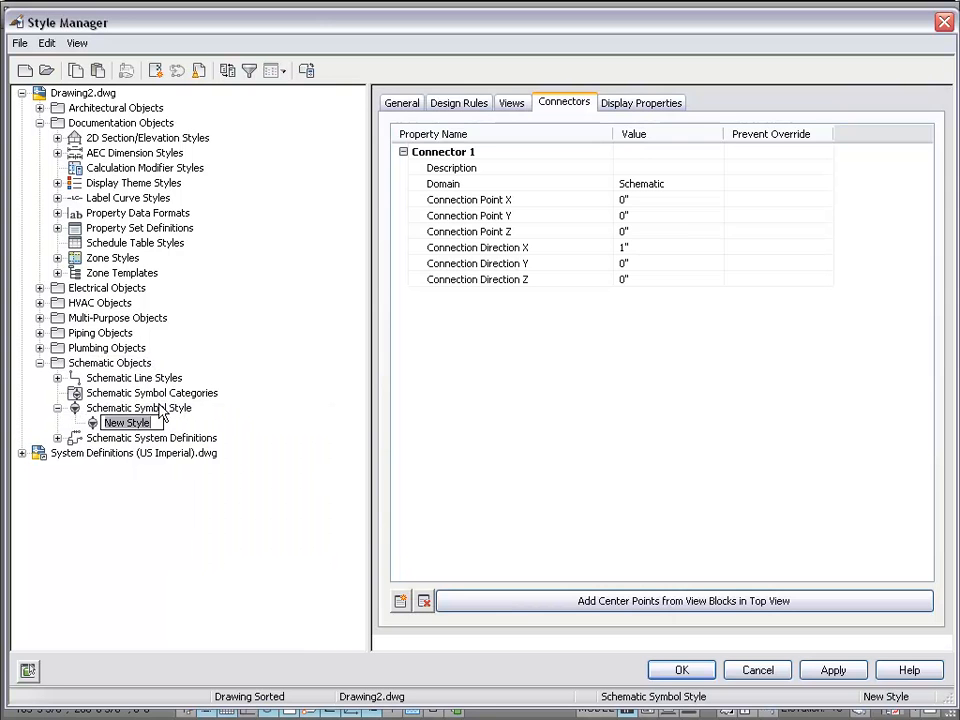
pyautogui.click(622, 371)
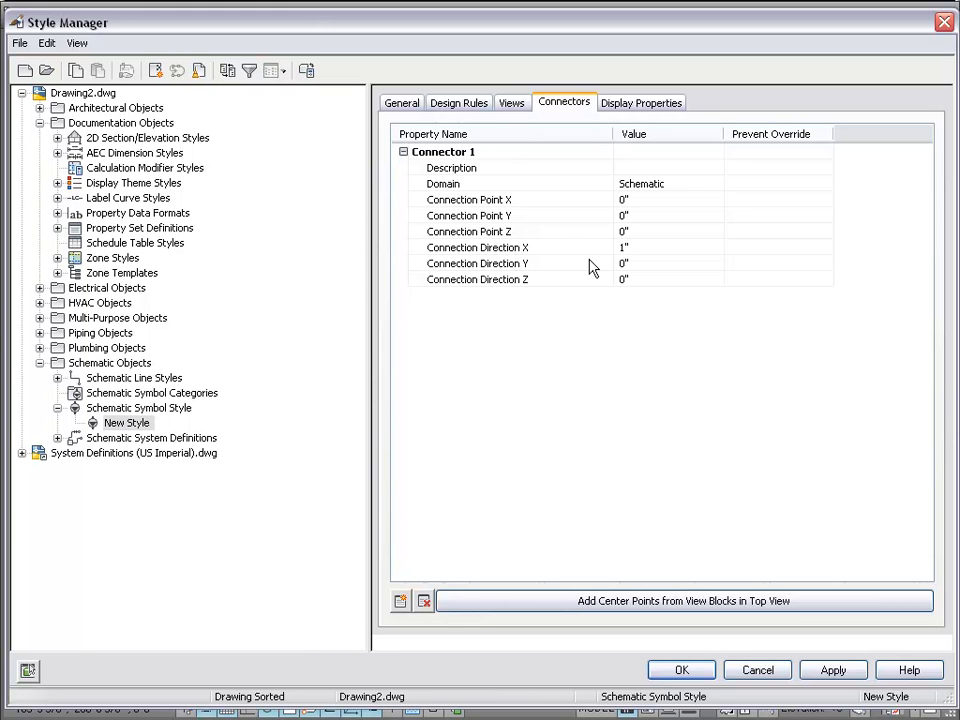
# - Add an Ortho/Plan view to New Style using the Aecbg_Schematic_Arrowhead_Brazed view block
pyautogui.click(508, 104)
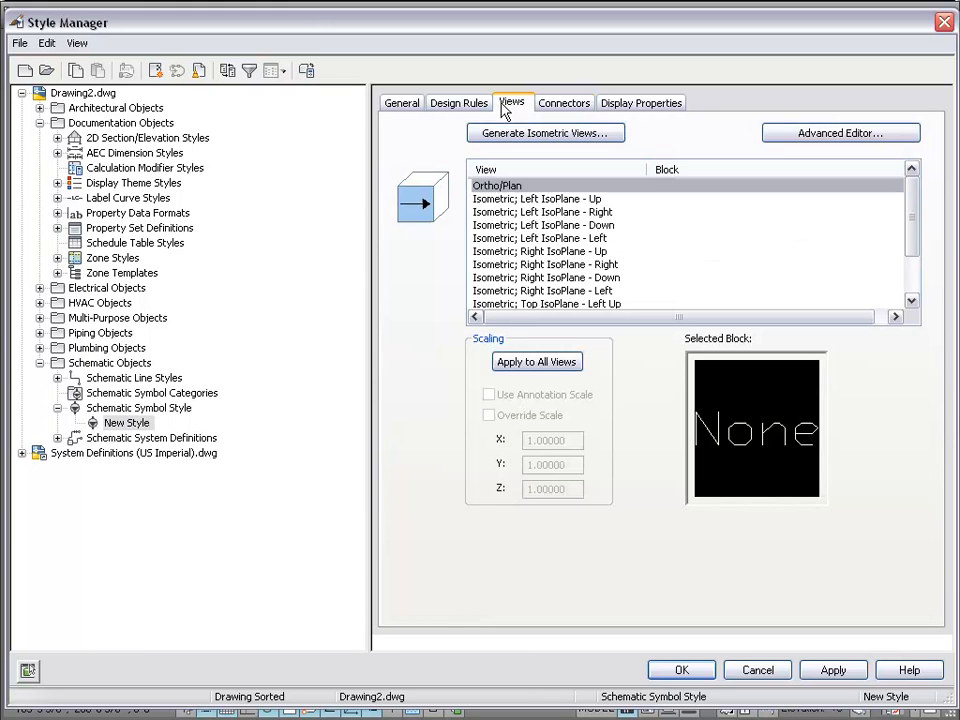
pyautogui.click(810, 140)
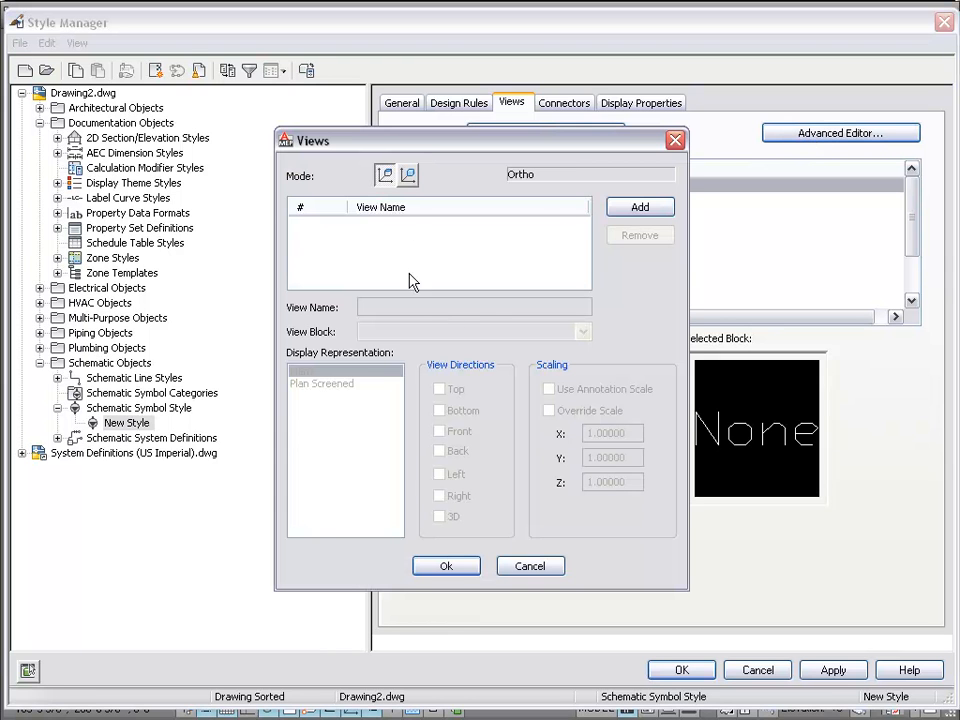
pyautogui.click(647, 214)
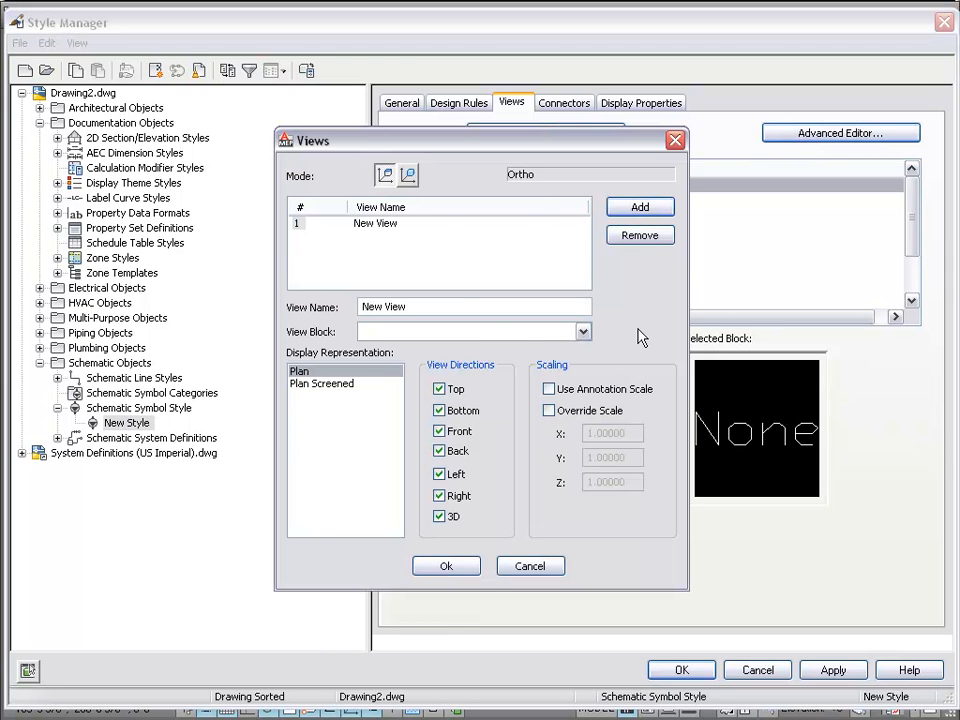
pyautogui.click(583, 331)
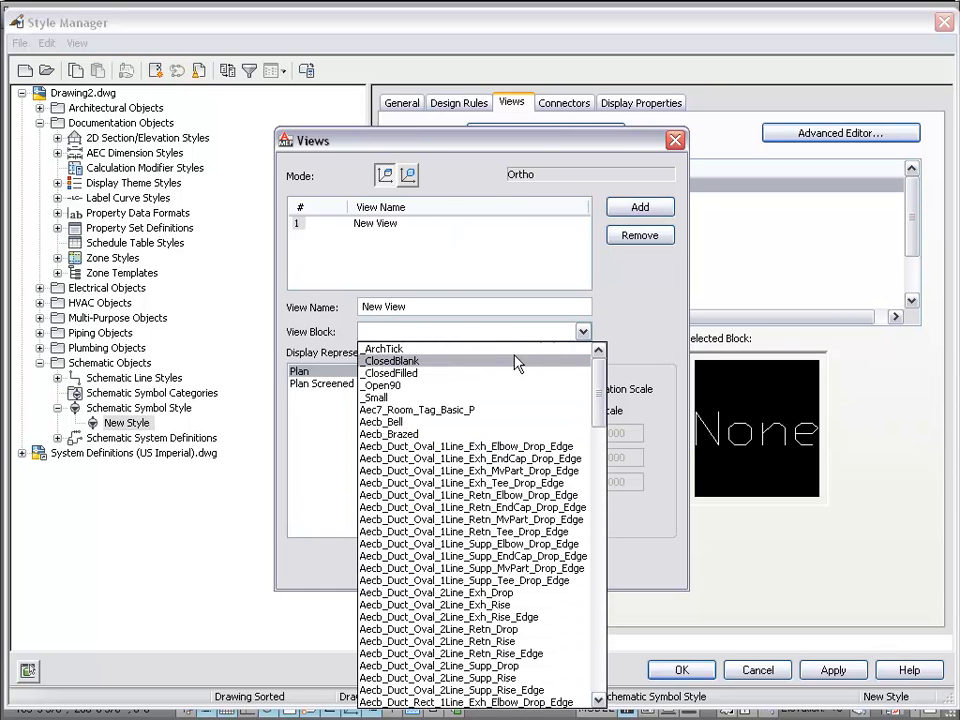
pyautogui.click(610, 406)
pyautogui.click(583, 331)
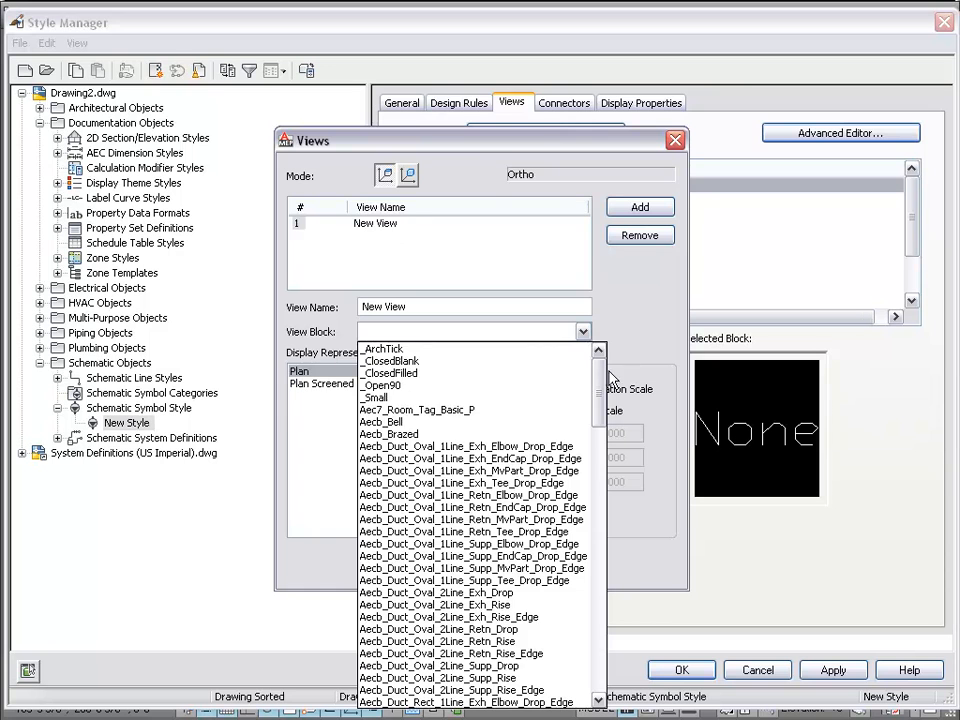
pyautogui.moveTo(598, 380); pyautogui.dragTo(592, 675)
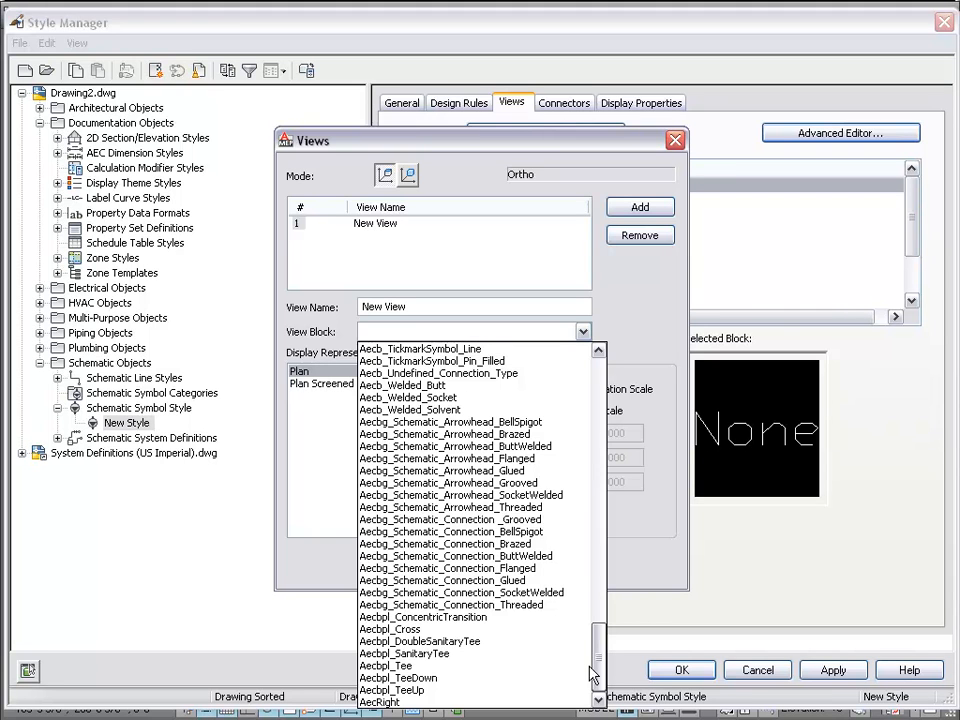
pyautogui.moveTo(590, 668); pyautogui.dragTo(584, 638)
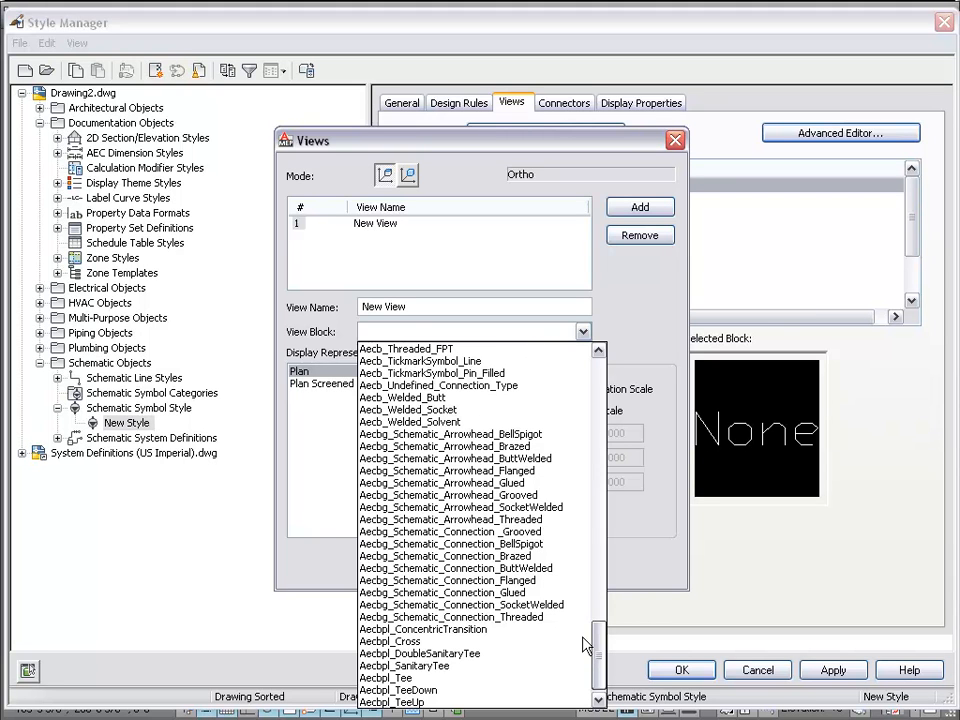
pyautogui.click(425, 447)
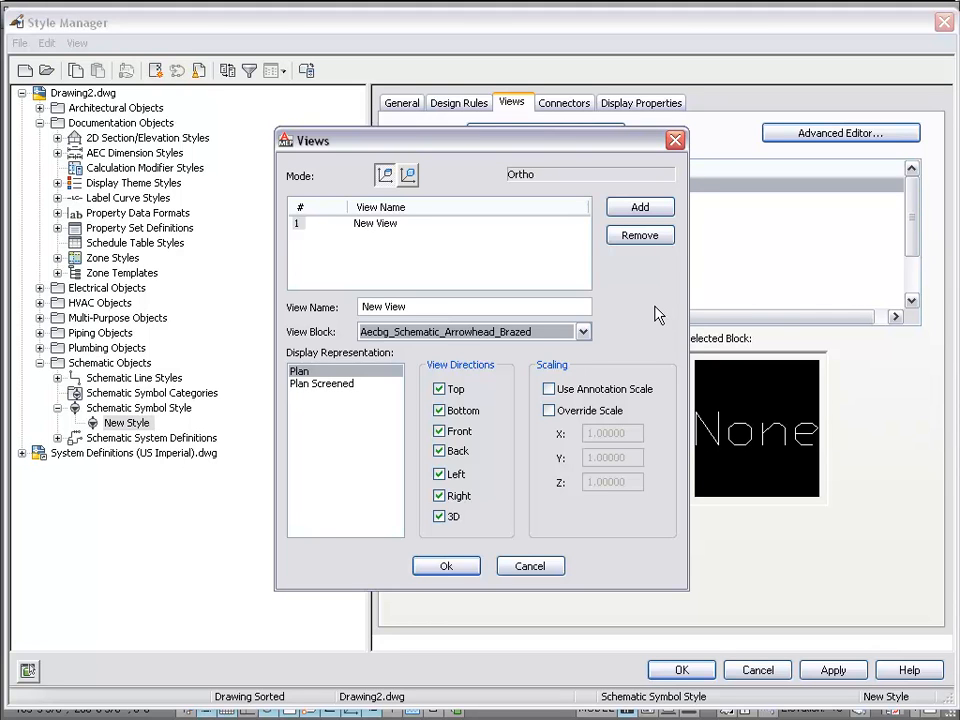
pyautogui.click(446, 566)
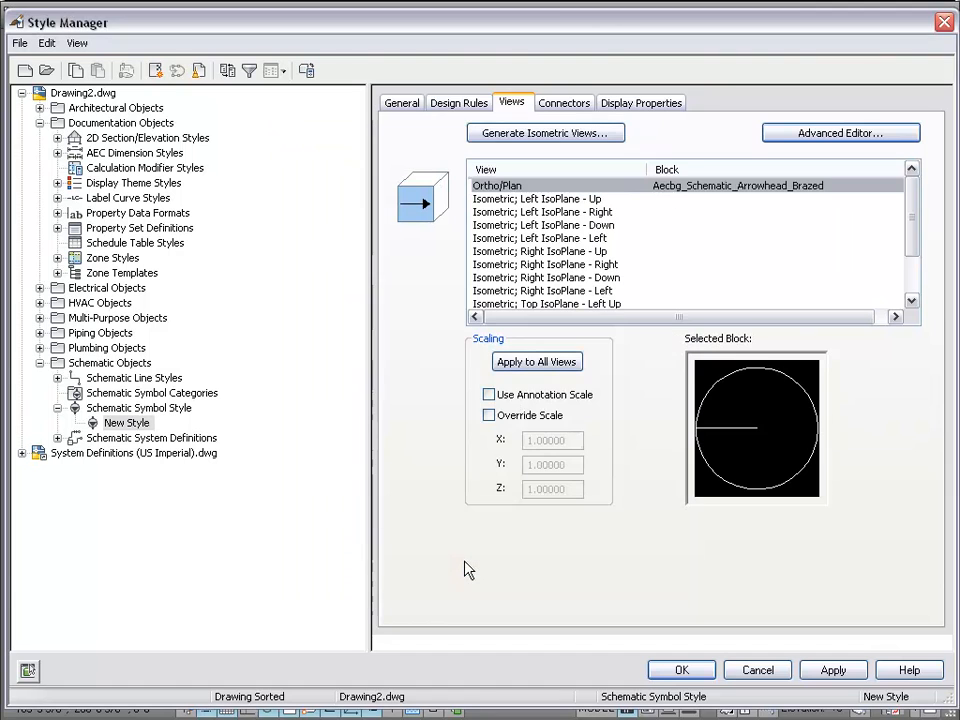
# - Generate isometric view blocks from the plan block with the symbol shown vertical
pyautogui.click(544, 136)
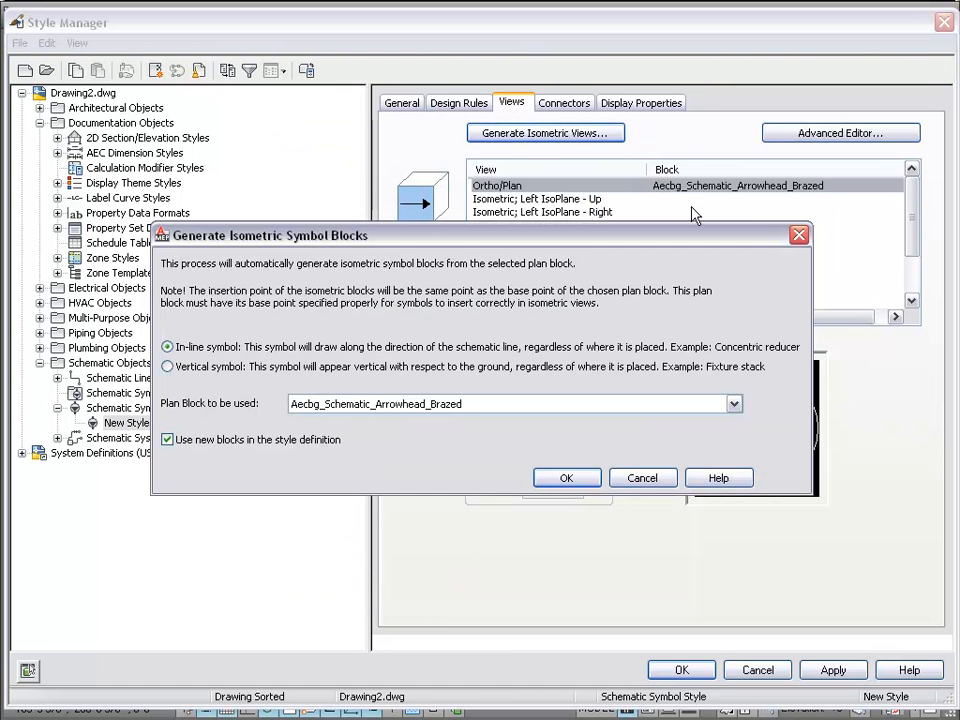
pyautogui.click(167, 366)
pyautogui.click(563, 477)
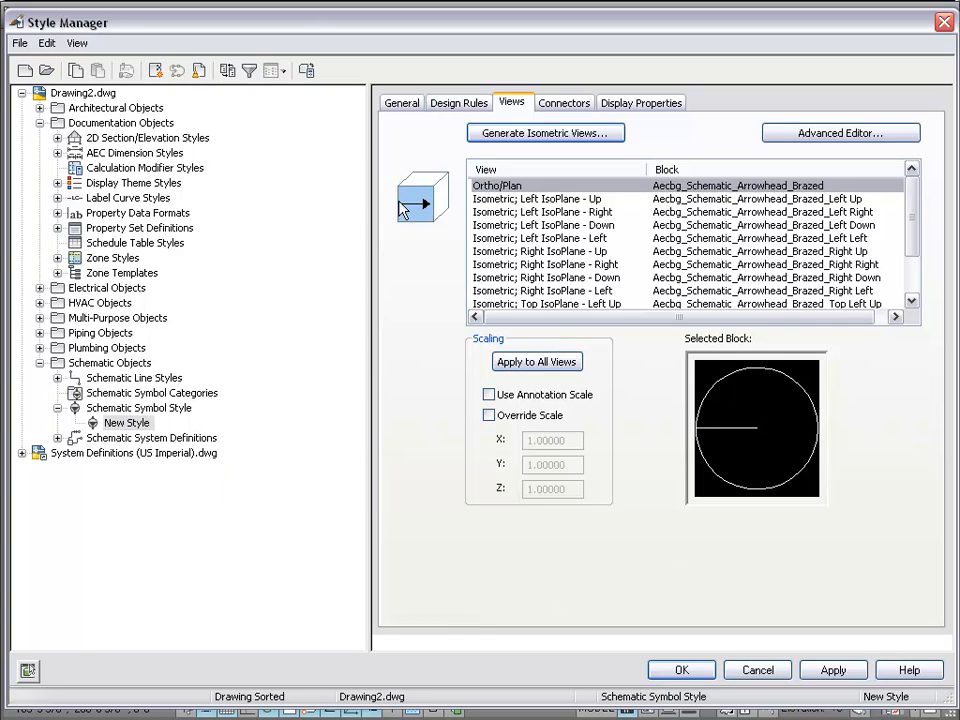
# - Rename the style to MySchematicSymbol on the General tab and apply the change
pyautogui.click(401, 102)
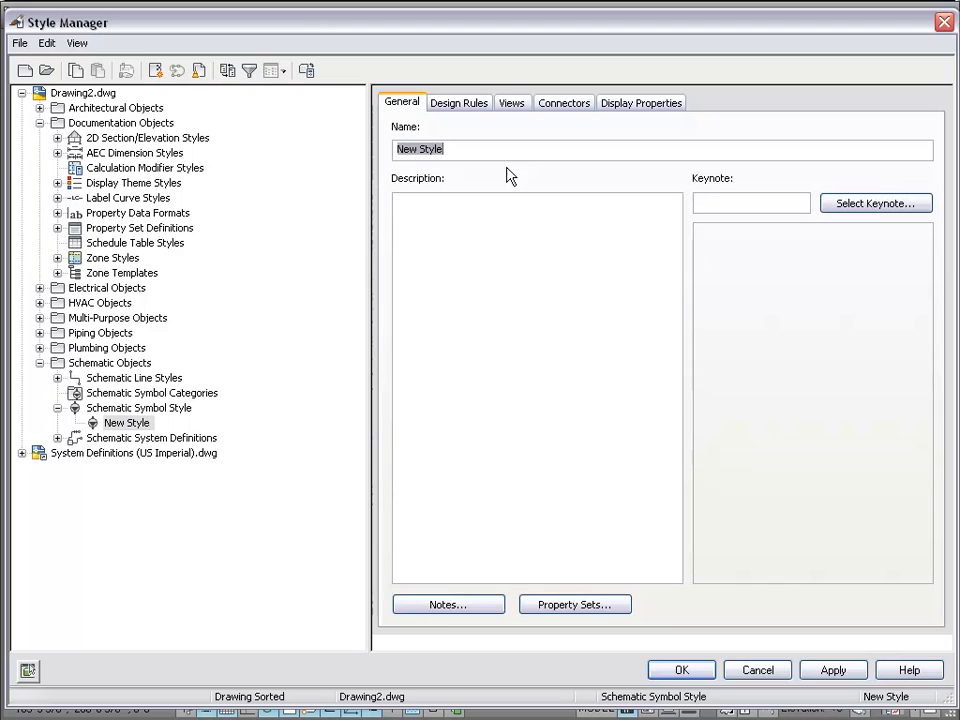
pyautogui.write('M')
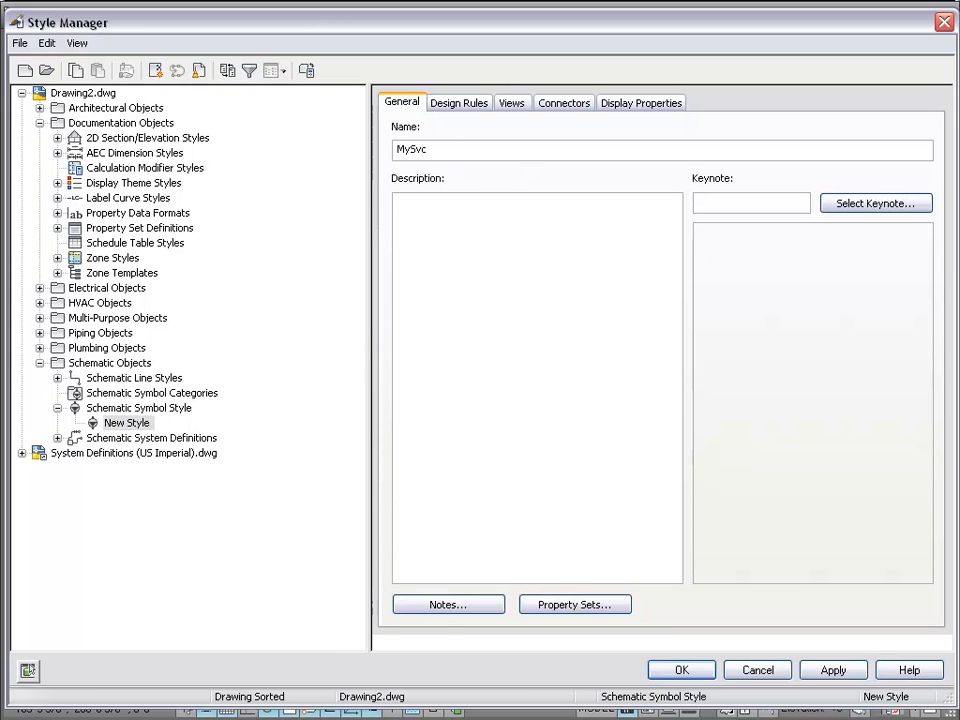
pyautogui.write('ySchematicSymbol')
pyautogui.click(437, 304)
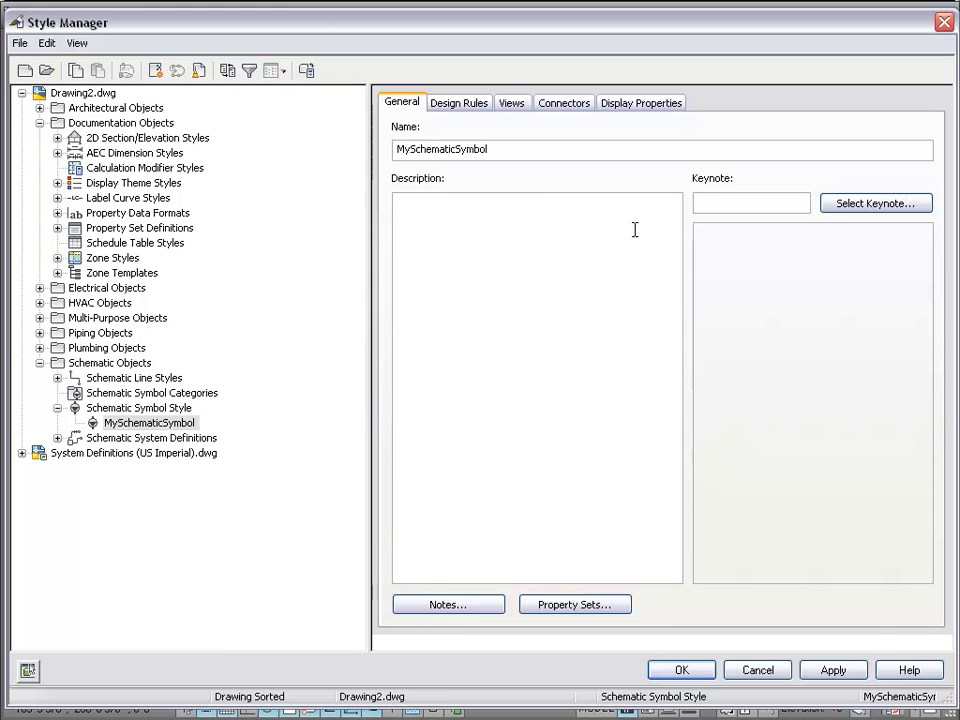
pyautogui.click(843, 672)
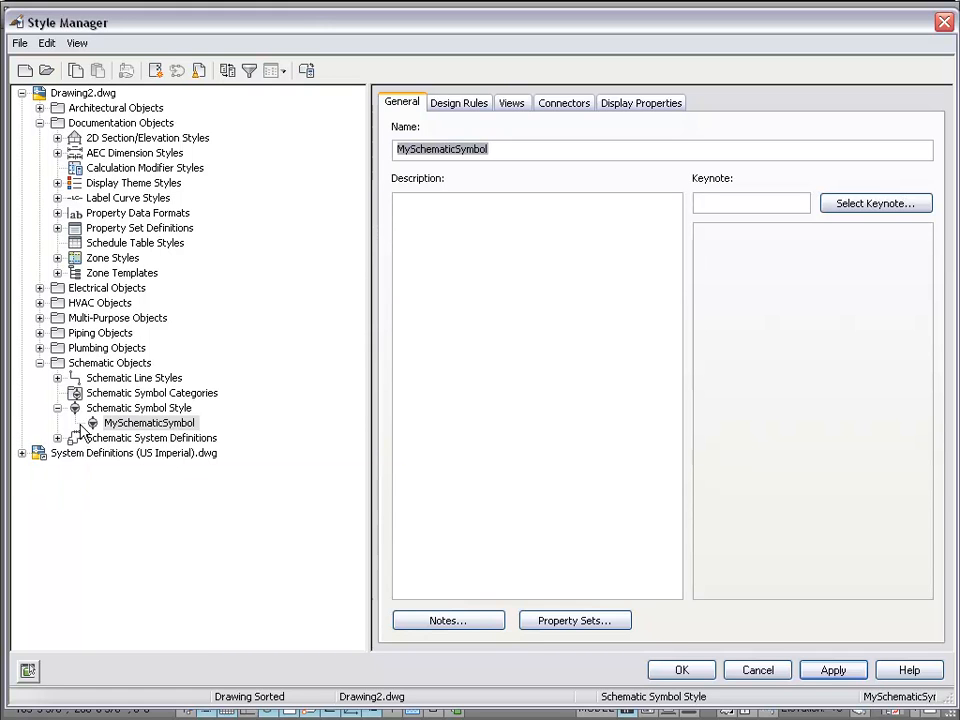
pyautogui.click(22, 453)
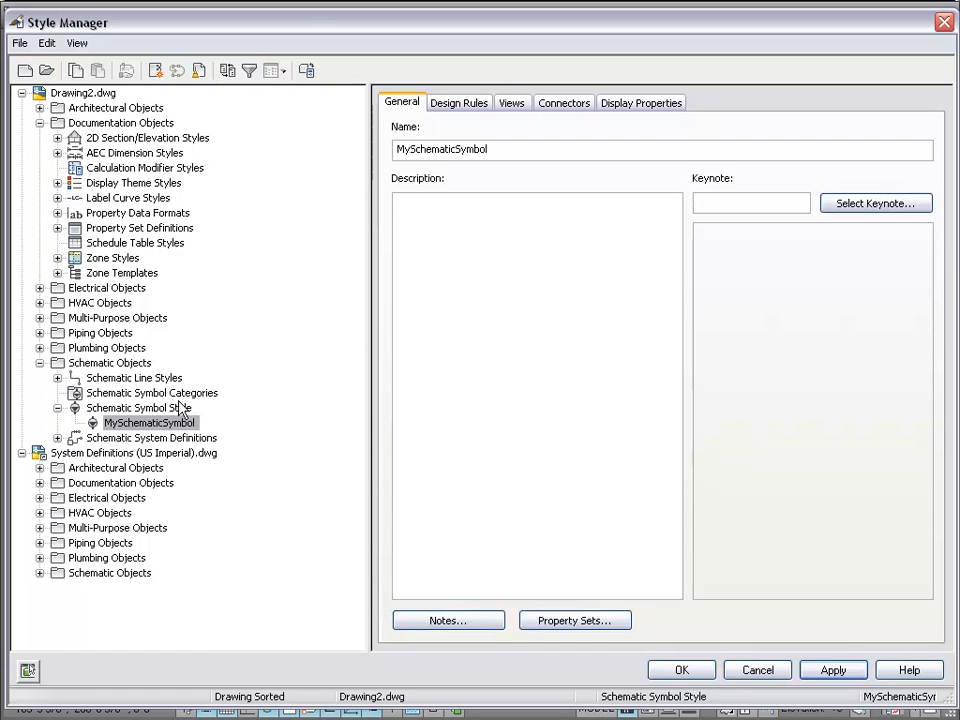
pyautogui.click(46, 70)
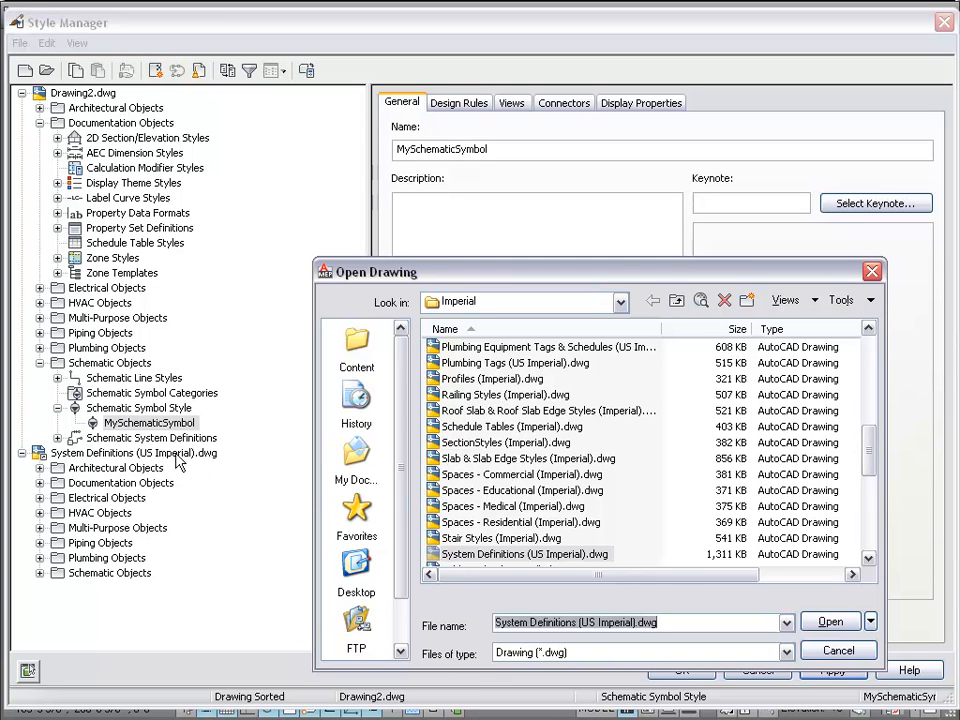
pyautogui.moveTo(872, 455)
pyautogui.mouseDown()
pyautogui.moveTo(872, 557)
pyautogui.moveTo(862, 560)
pyautogui.moveTo(858, 491)
pyautogui.mouseUp()
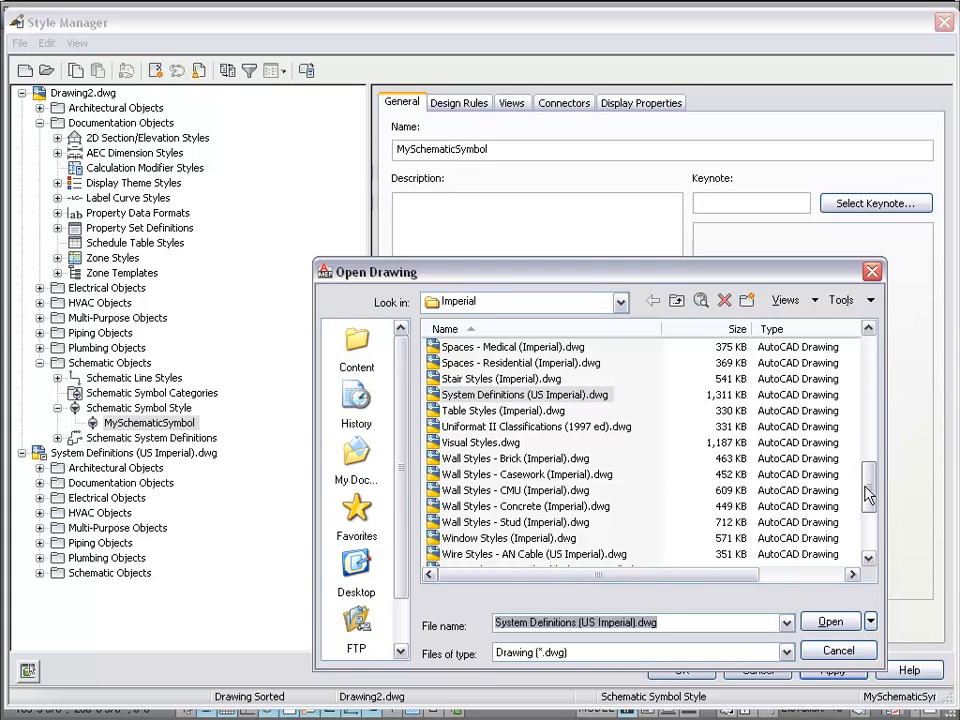
pyautogui.moveTo(868, 494); pyautogui.dragTo(868, 532)
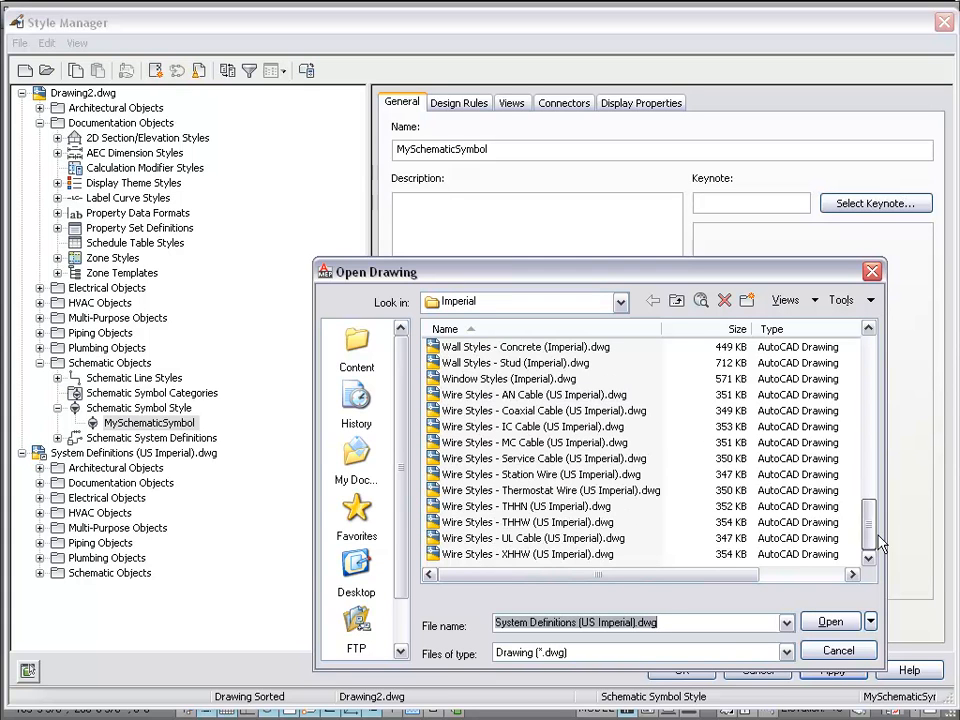
pyautogui.click(838, 651)
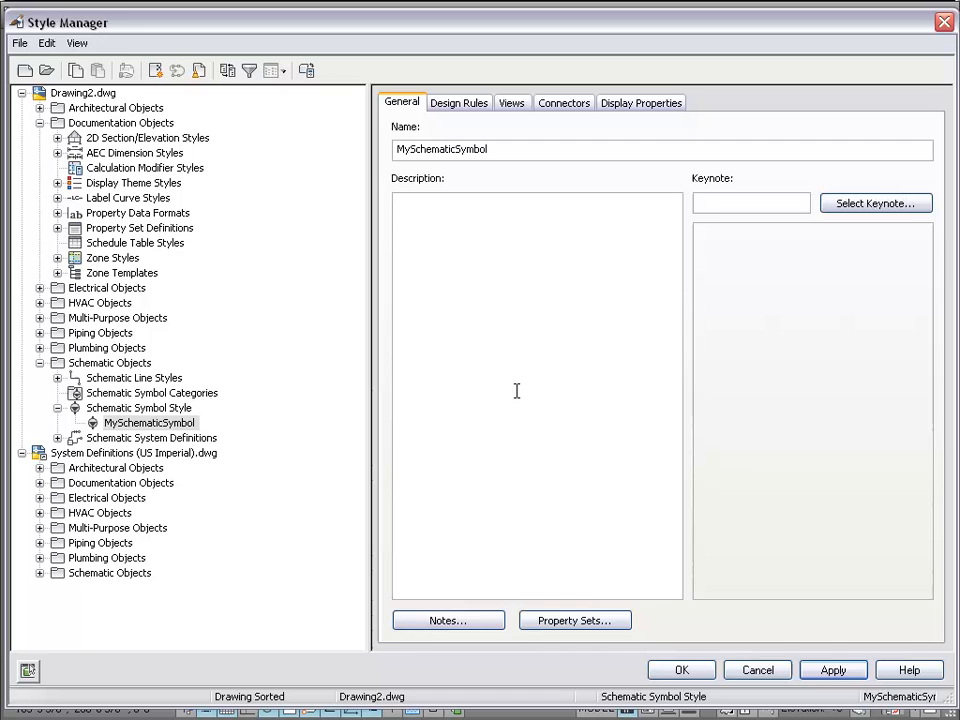
# - Create a new drawing saved as MyCompanySymbolStyleDwg.dwg in Content > Styles > Imperial
pyautogui.click(25, 72)
pyautogui.click(360, 345)
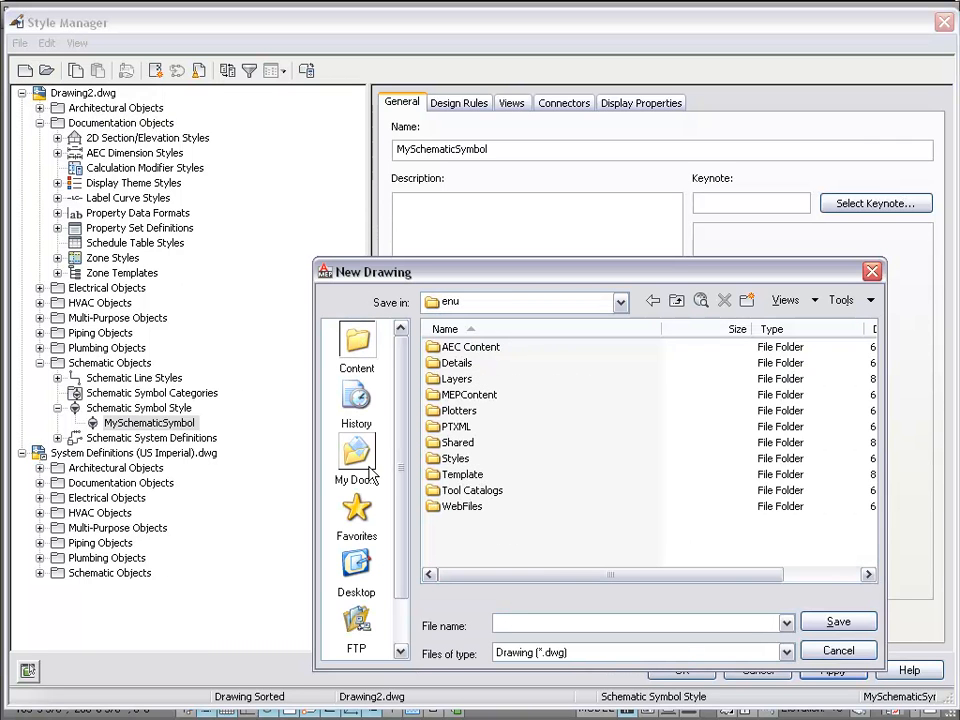
pyautogui.doubleClick(455, 460)
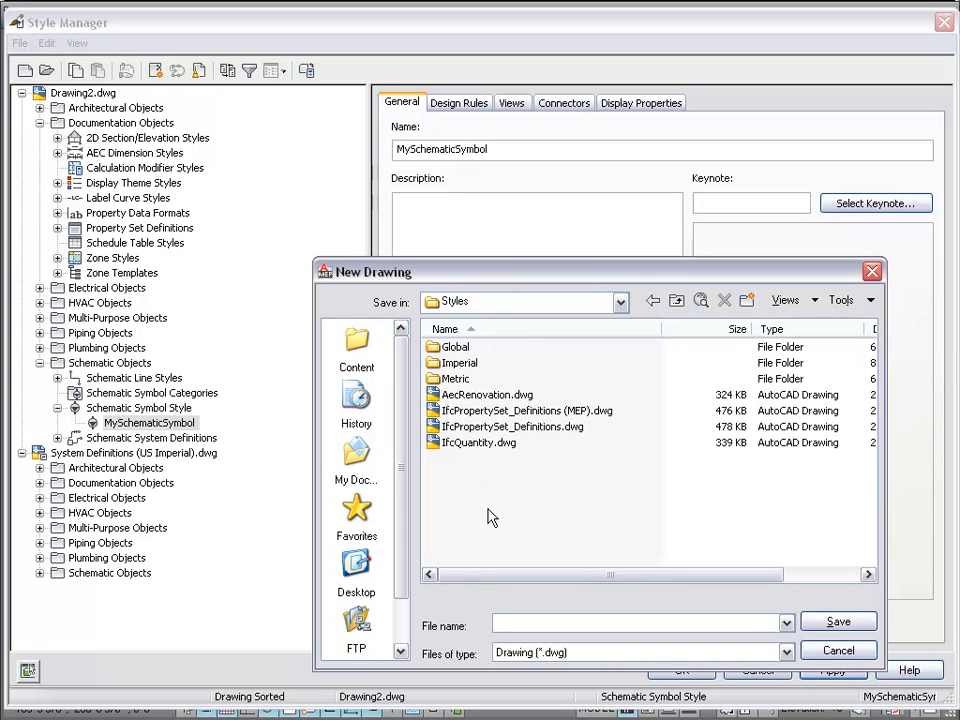
pyautogui.doubleClick(456, 364)
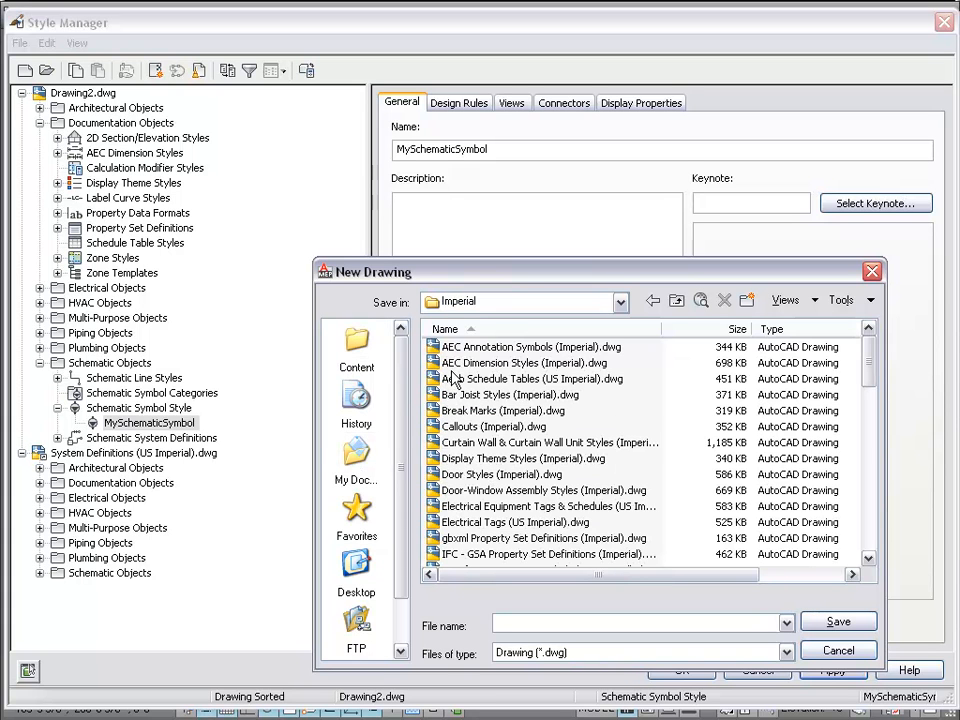
pyautogui.click(509, 626)
pyautogui.write('MyCompanySymbol StyleDwg')
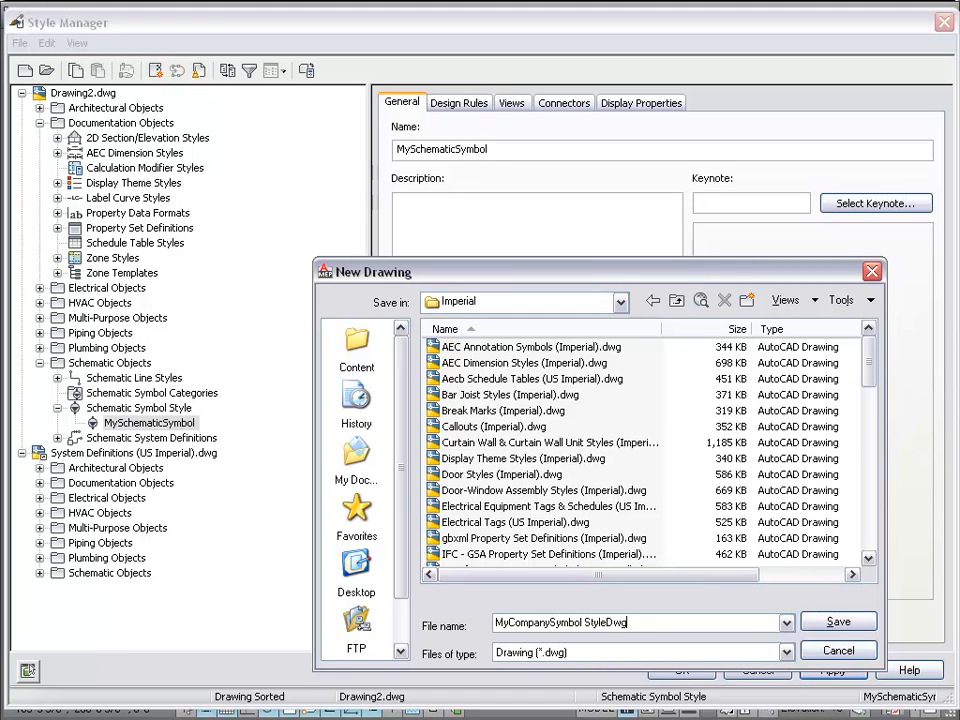
pyautogui.click(582, 622)
pyautogui.press('BackSpace')
pyautogui.click(866, 624)
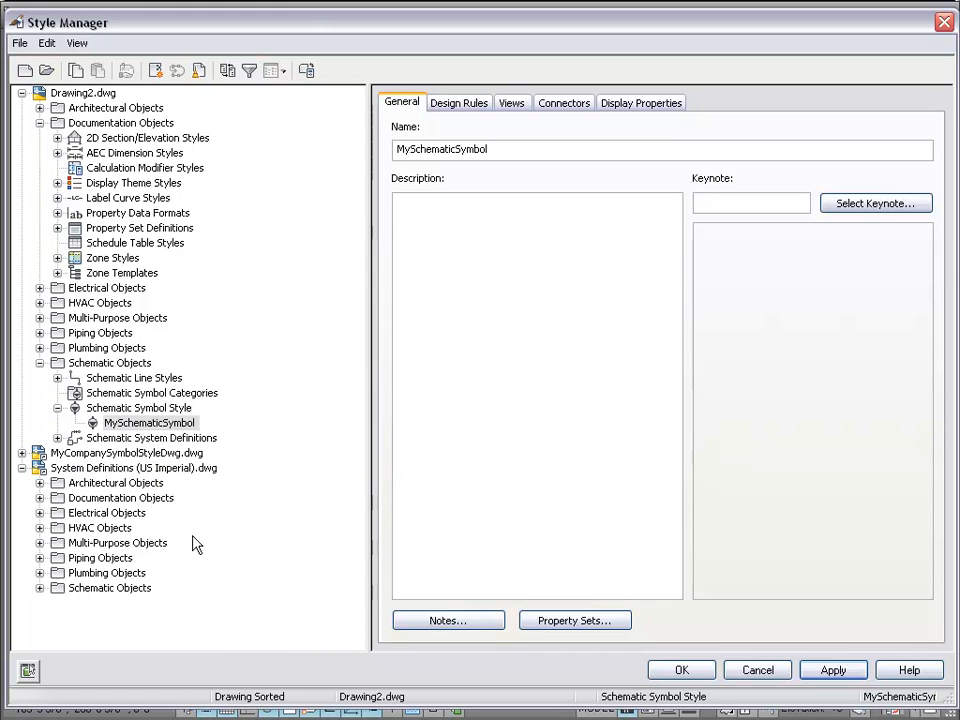
# - Expand MyCompanySymbolStyleDwg.dwg and its Schematic Objects category
pyautogui.click(22, 453)
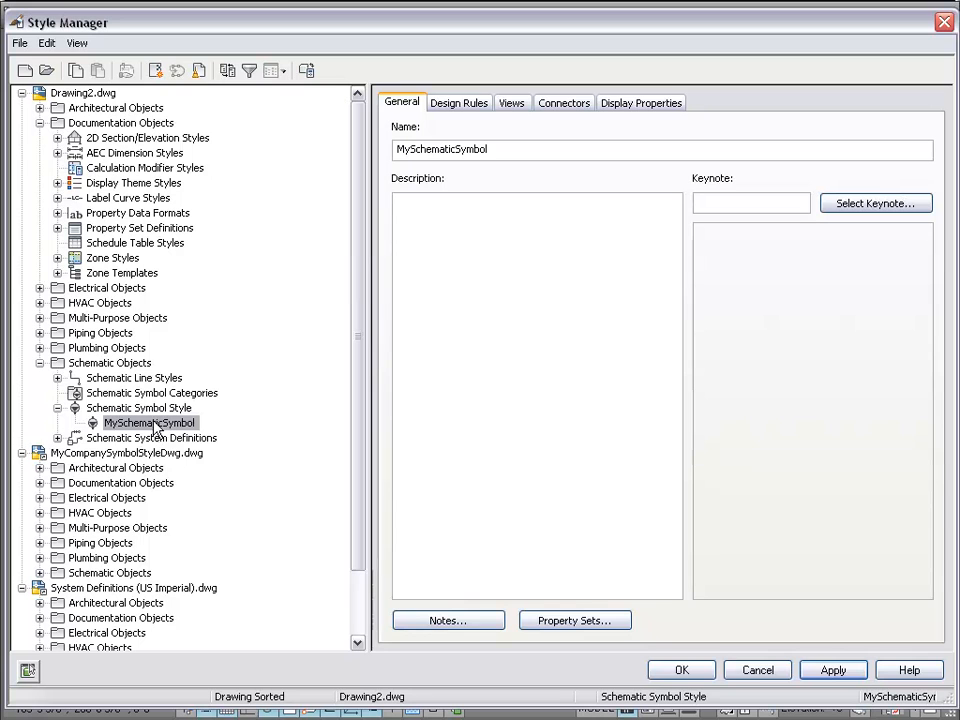
pyautogui.click(141, 573)
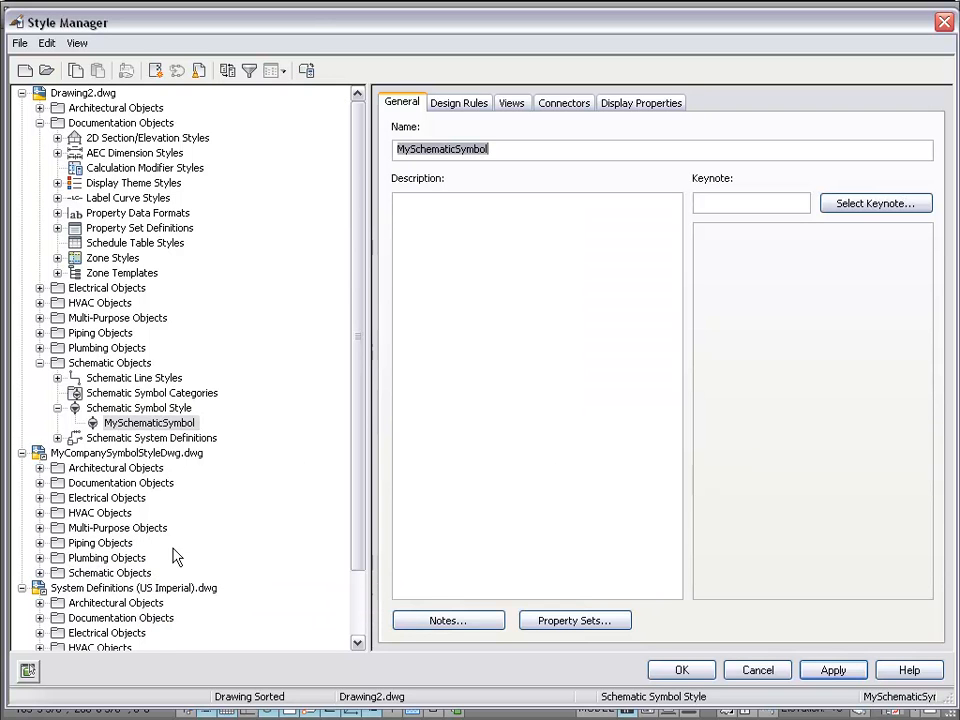
pyautogui.click(39, 573)
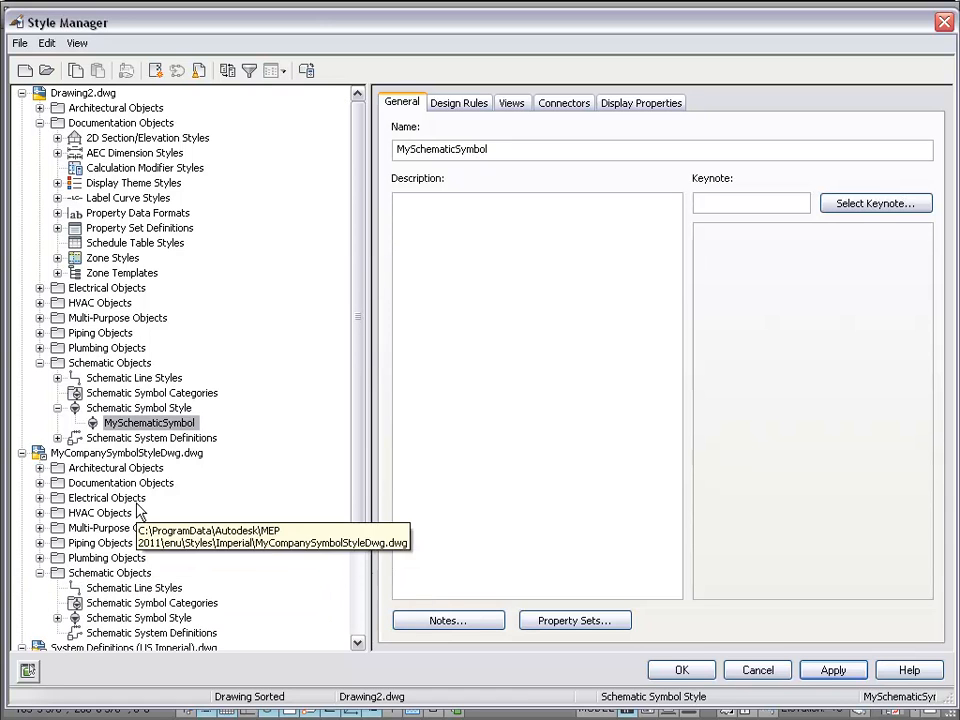
pyautogui.scroll(-1, 272, 500)
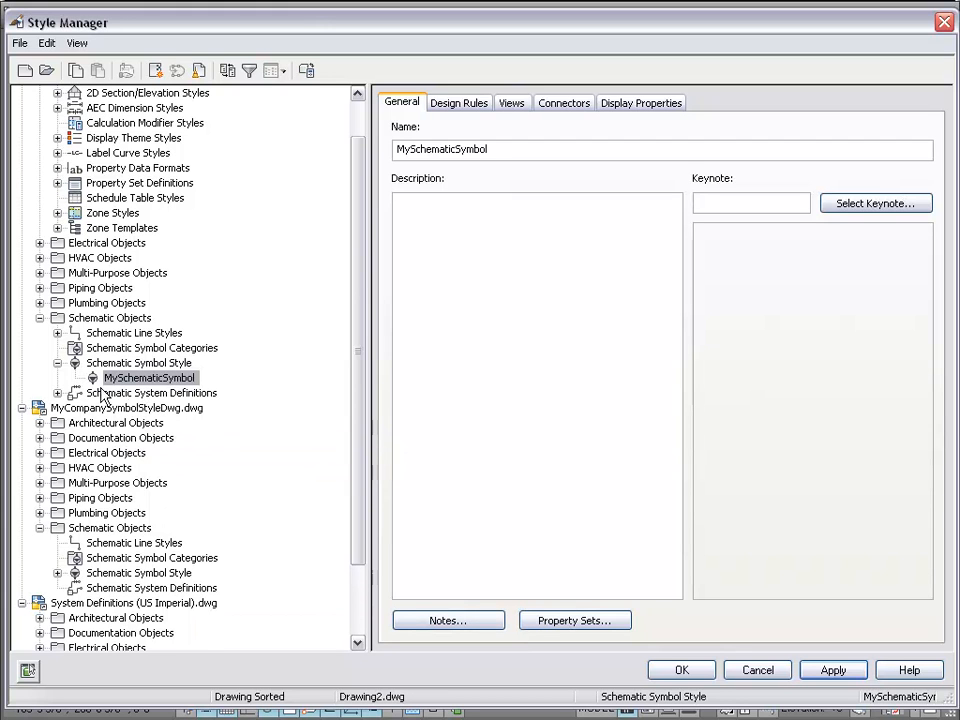
# - Inspect Drawing2's system definitions E-Cabl-Data, E-Cabl-Low Voltage, E-Lighting - 120V, E-Telephone and others
pyautogui.click(57, 394)
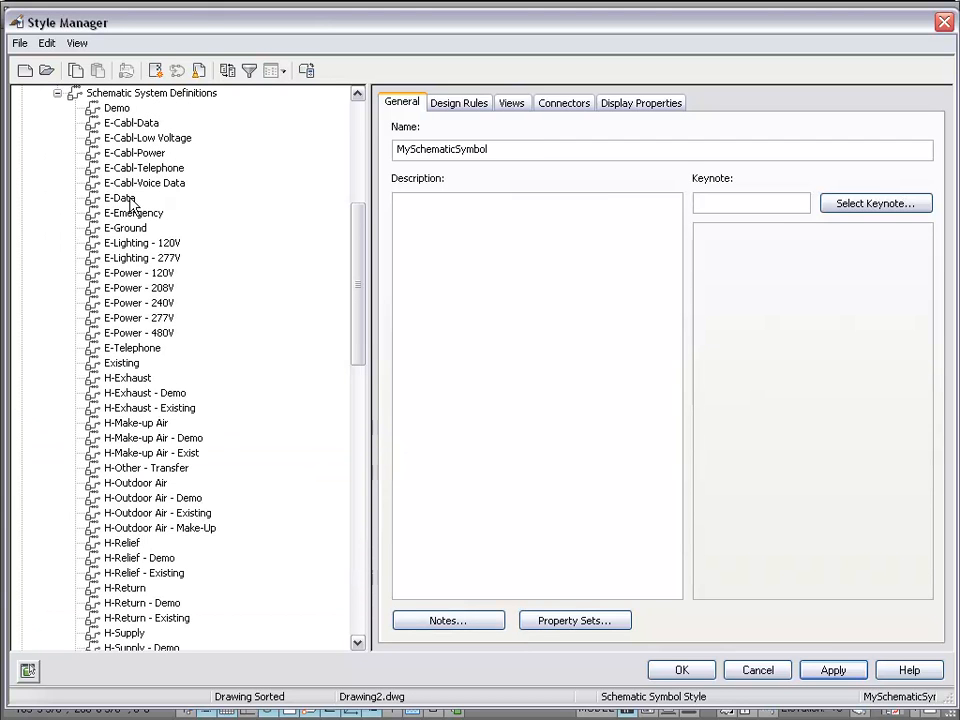
pyautogui.click(116, 124)
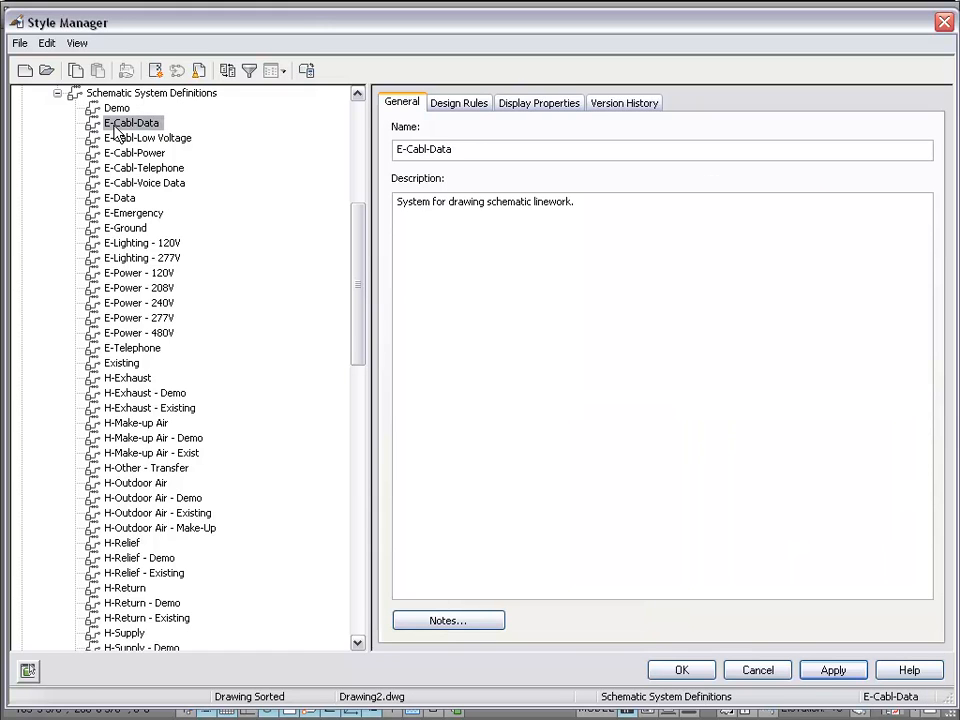
pyautogui.click(147, 170)
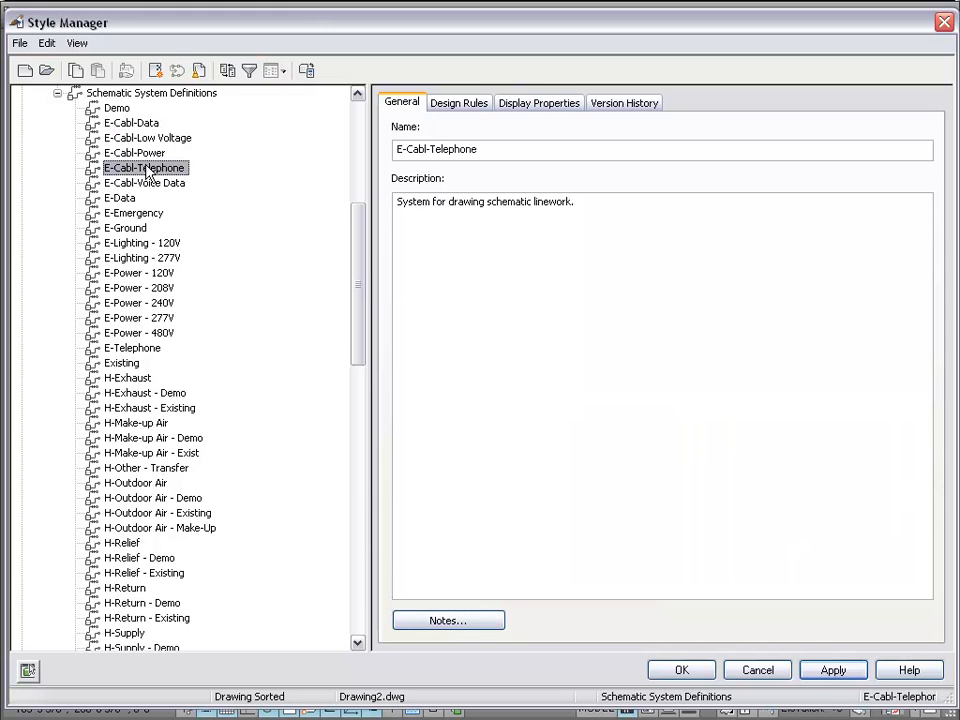
pyautogui.click(118, 138)
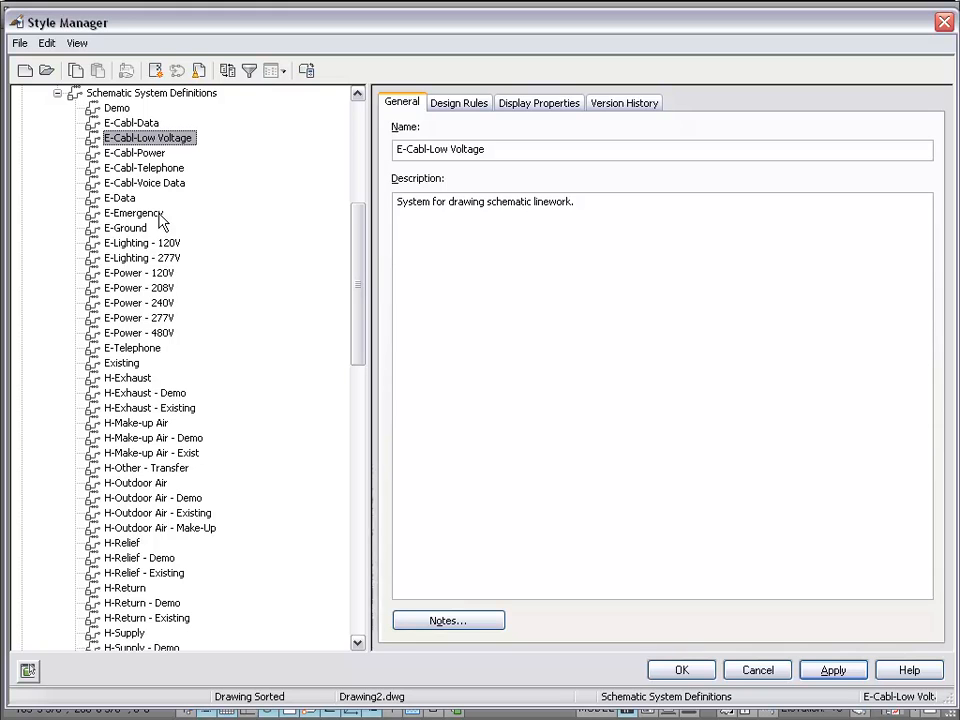
pyautogui.click(137, 244)
pyautogui.click(133, 348)
pyautogui.click(133, 454)
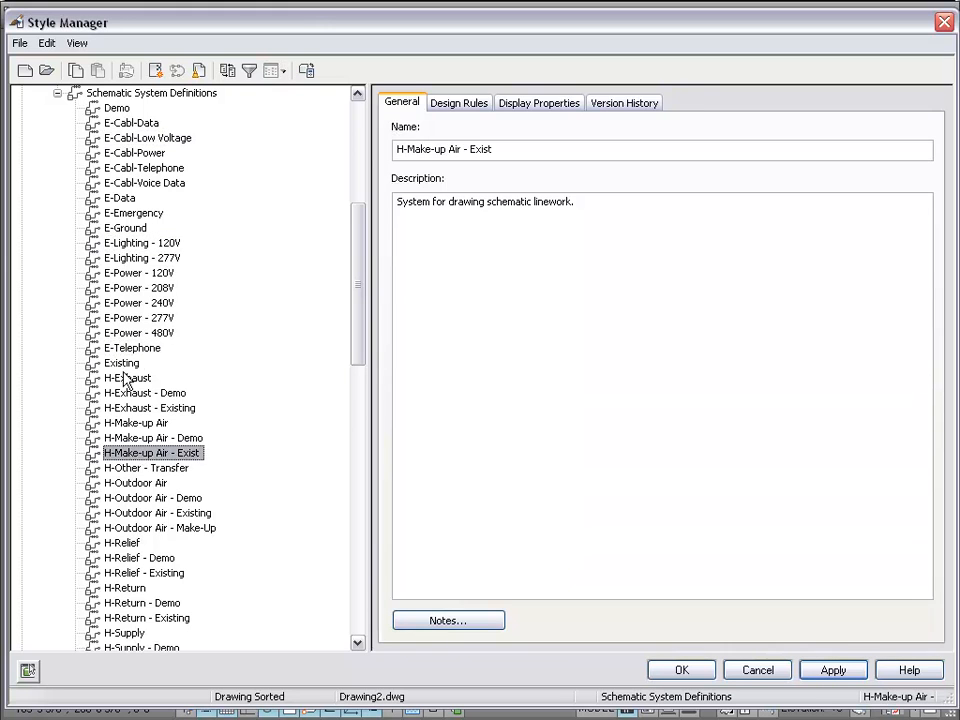
pyautogui.click(124, 363)
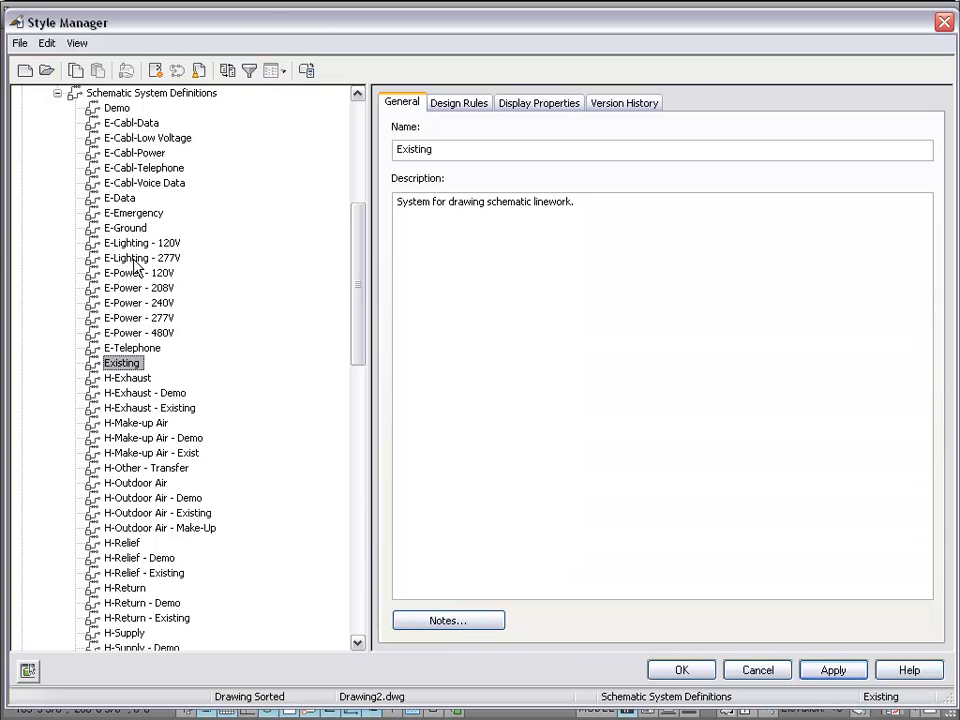
# - List all of Drawing2's schematic system definitions together from the Schematic System Definitions node
pyautogui.scroll(-5, 165, 290)
pyautogui.scroll(-3, 165, 290)
pyautogui.scroll(11, 160, 295)
pyautogui.scroll(-6, 204, 489)
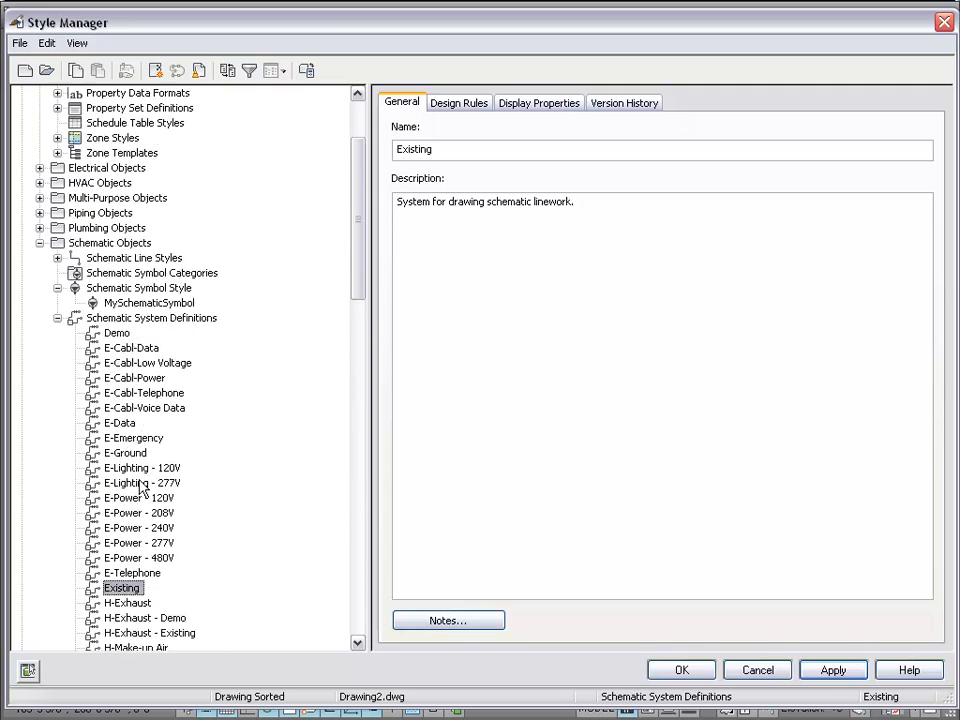
pyautogui.scroll(4, 132, 485)
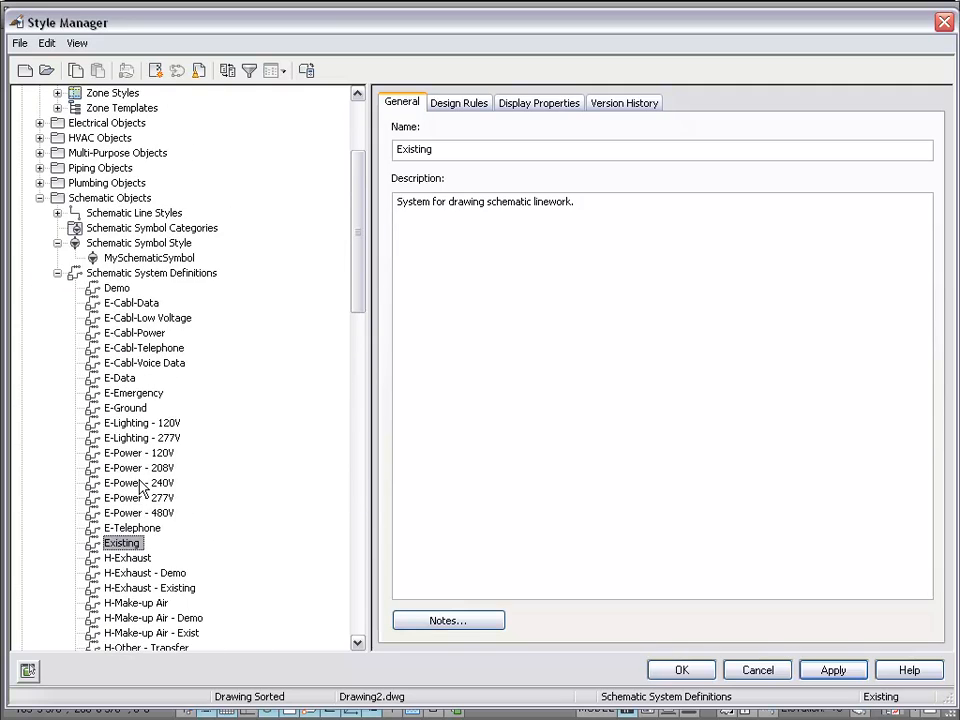
pyautogui.click(114, 276)
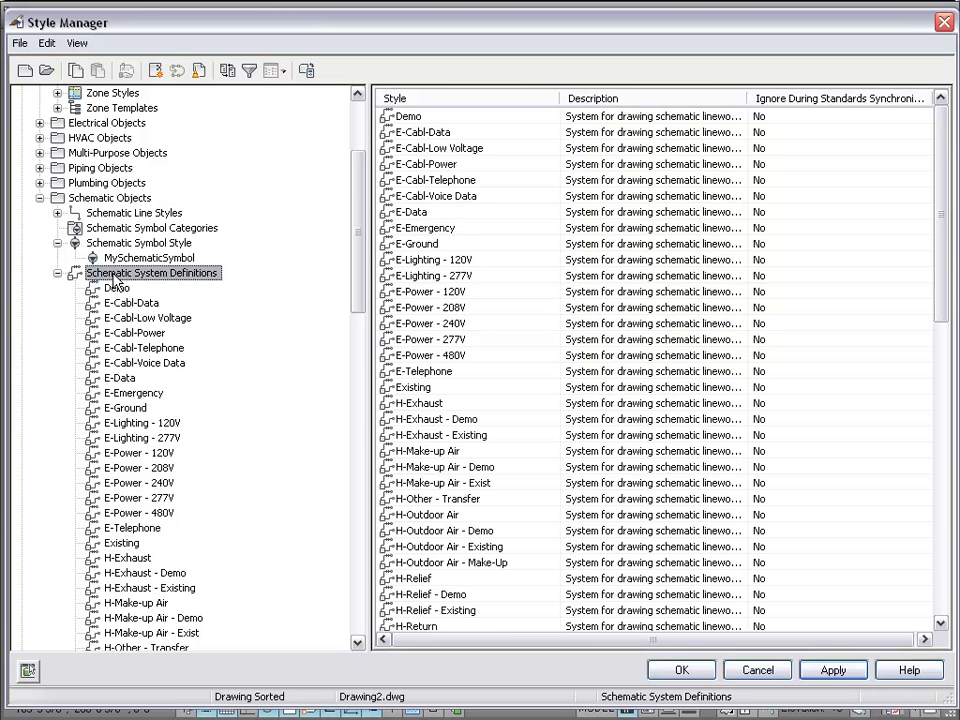
# - Select and copy Demo through H-Other - Transfer plus H-Outdoor Air - Make-Up and H-Relief - Demo
pyautogui.click(428, 117)
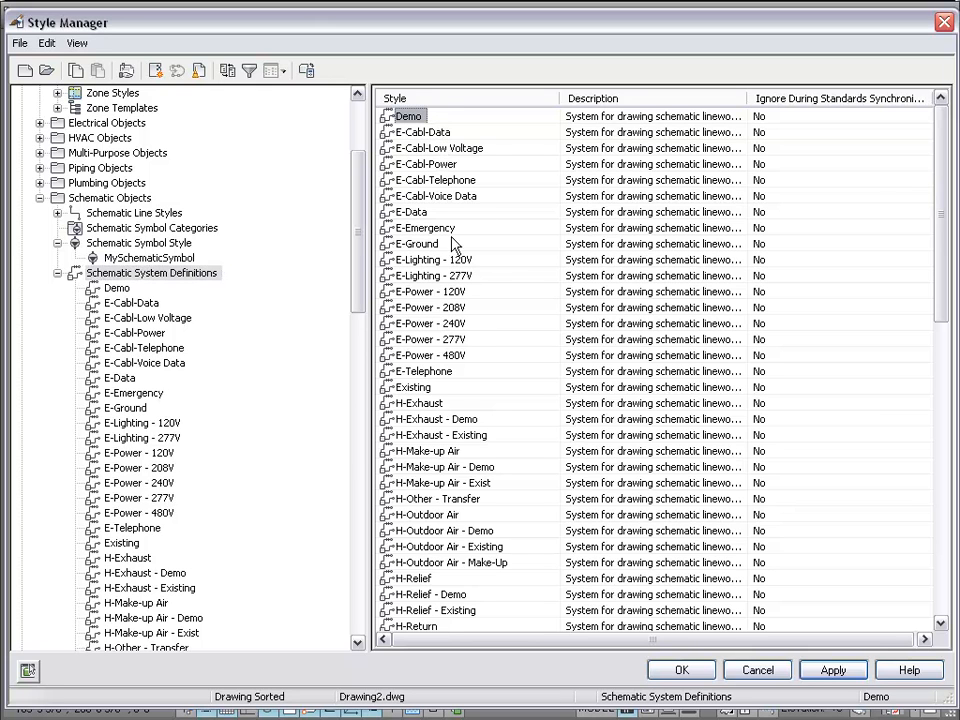
pyautogui.keyDown('shift'); pyautogui.click(450, 499); pyautogui.keyUp('shift')
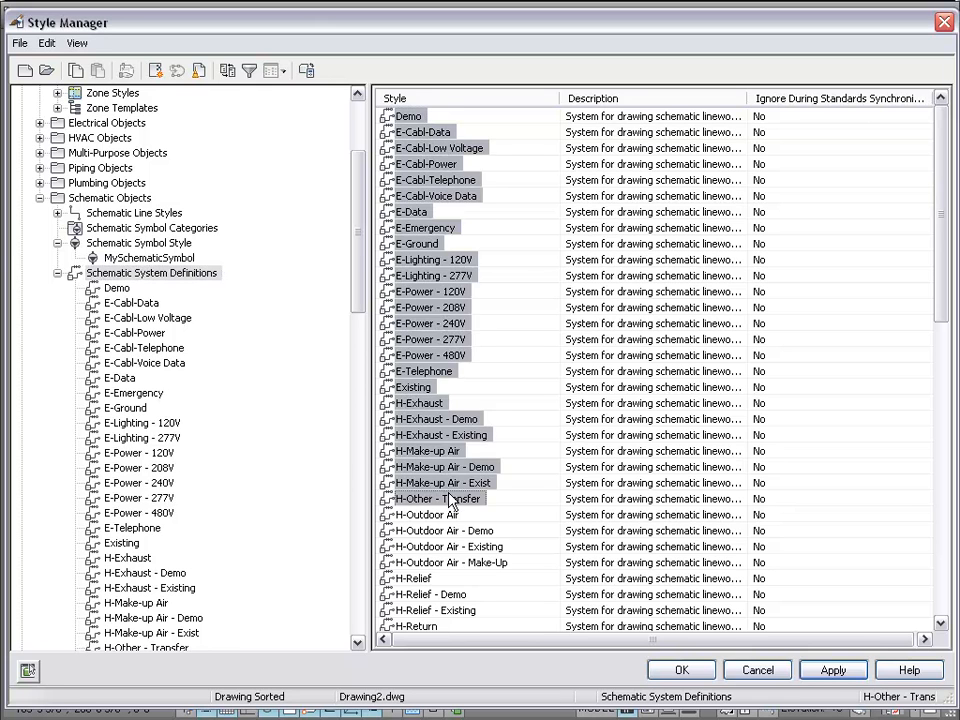
pyautogui.keyDown('ctrl'); pyautogui.click(440, 562); pyautogui.keyUp('ctrl')
pyautogui.keyDown('ctrl'); pyautogui.click(429, 601); pyautogui.keyUp('ctrl')
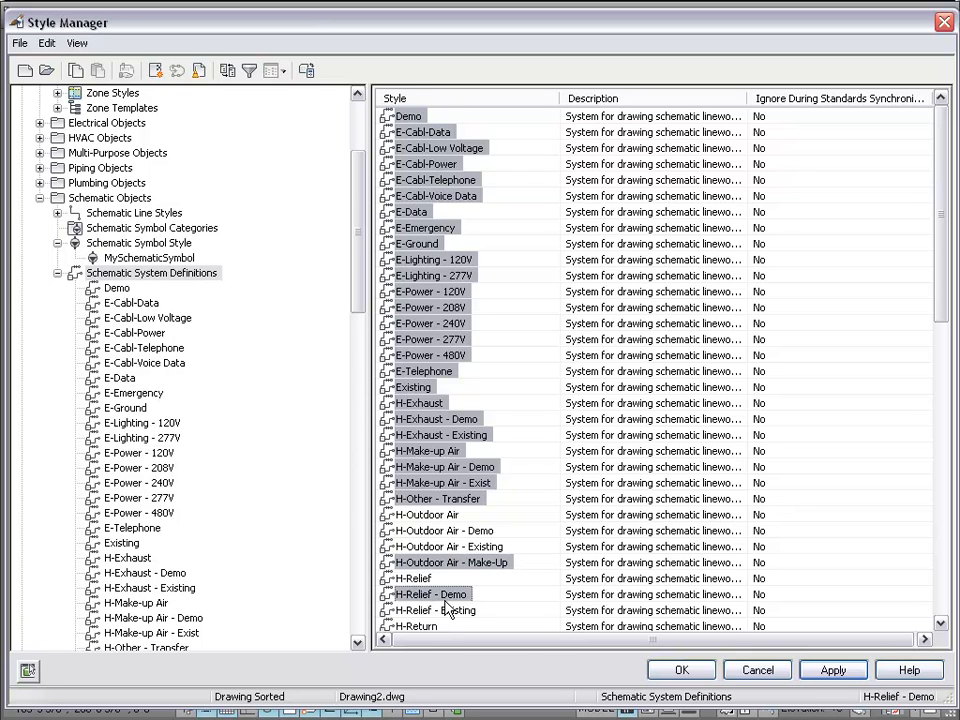
pyautogui.rightClick(463, 603)
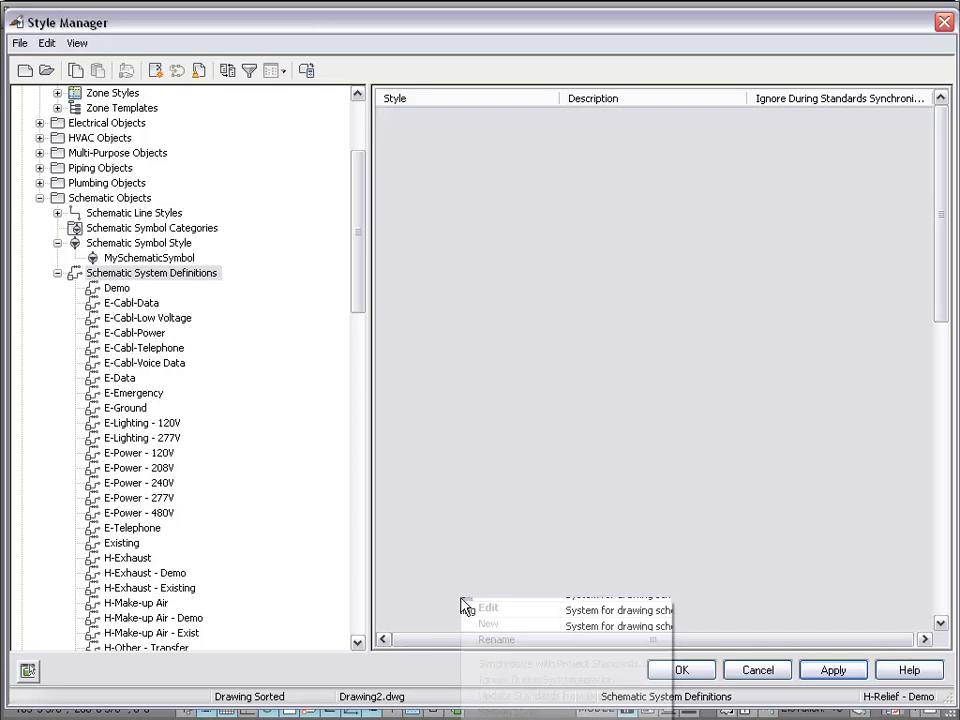
pyautogui.press('Escape')
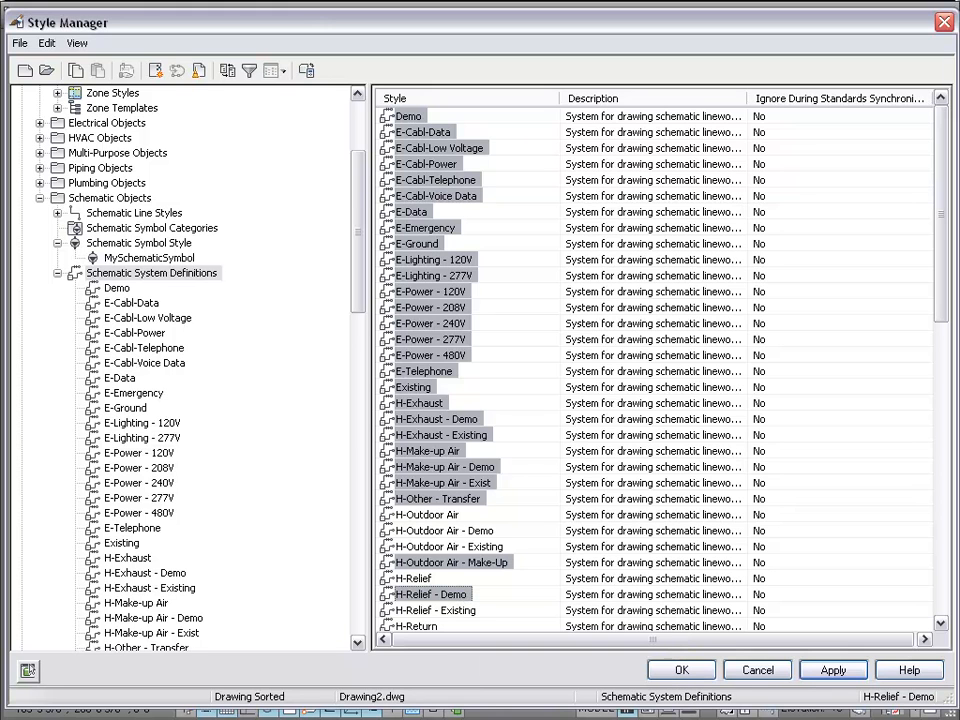
# - Paste the copied definitions into MyCompanySymbolStyleDwg.dwg and review the pasted list
pyautogui.click(57, 273)
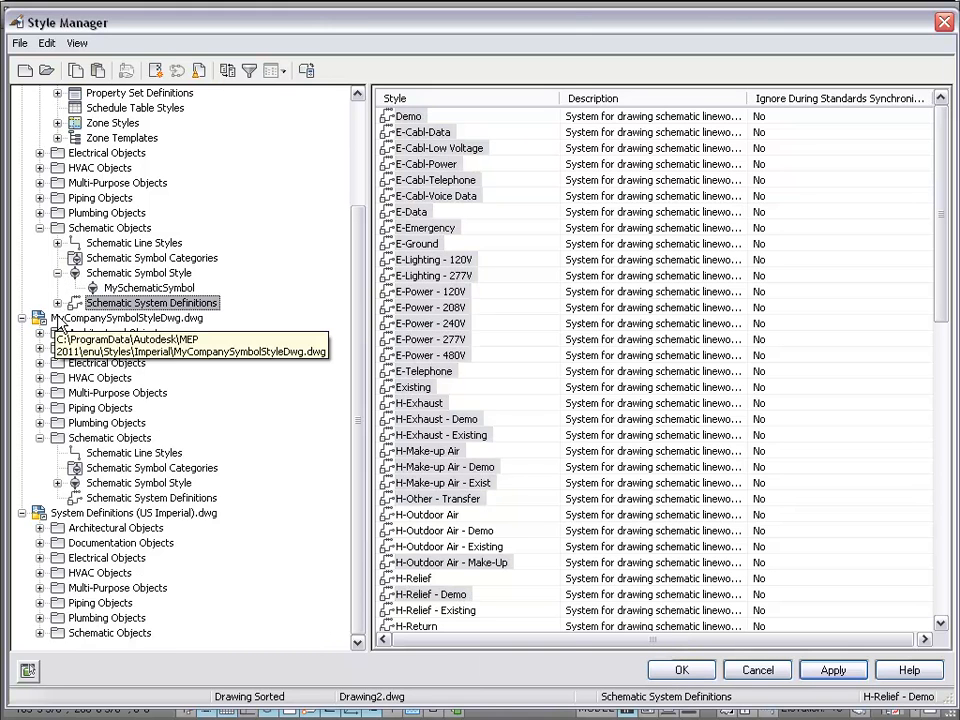
pyautogui.click(58, 318)
pyautogui.rightClick(58, 318)
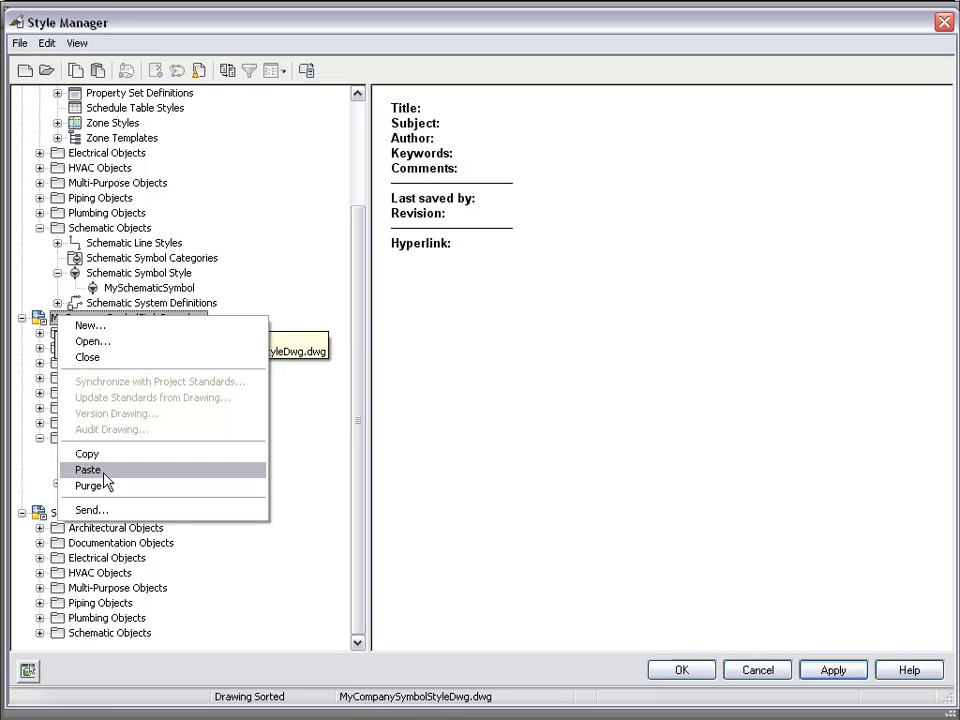
pyautogui.click(104, 474)
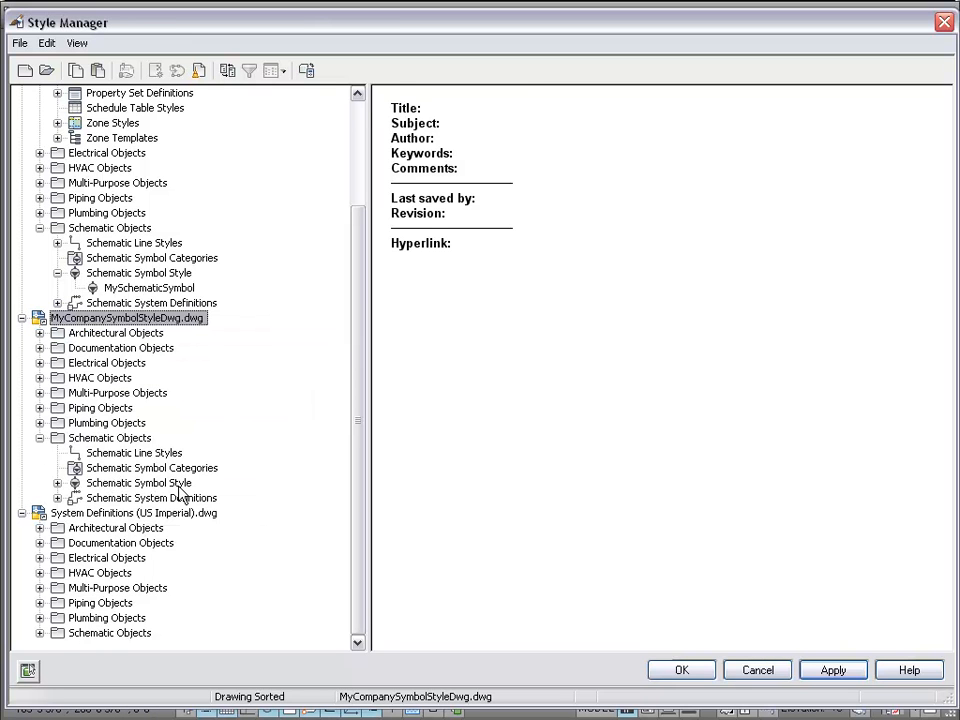
pyautogui.click(57, 498)
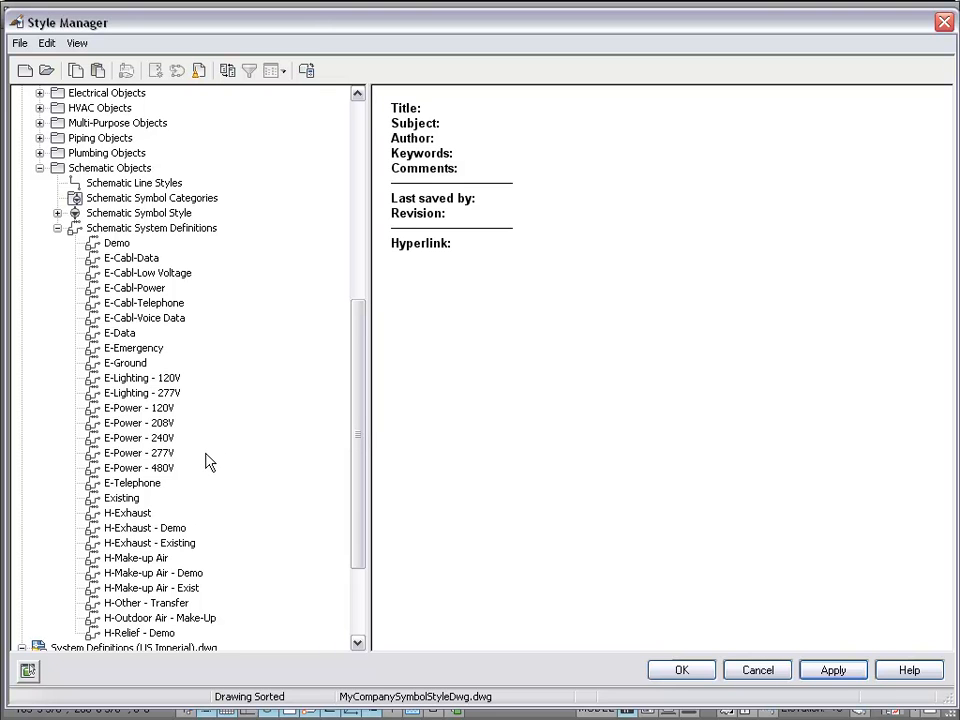
pyautogui.scroll(7, 182, 405)
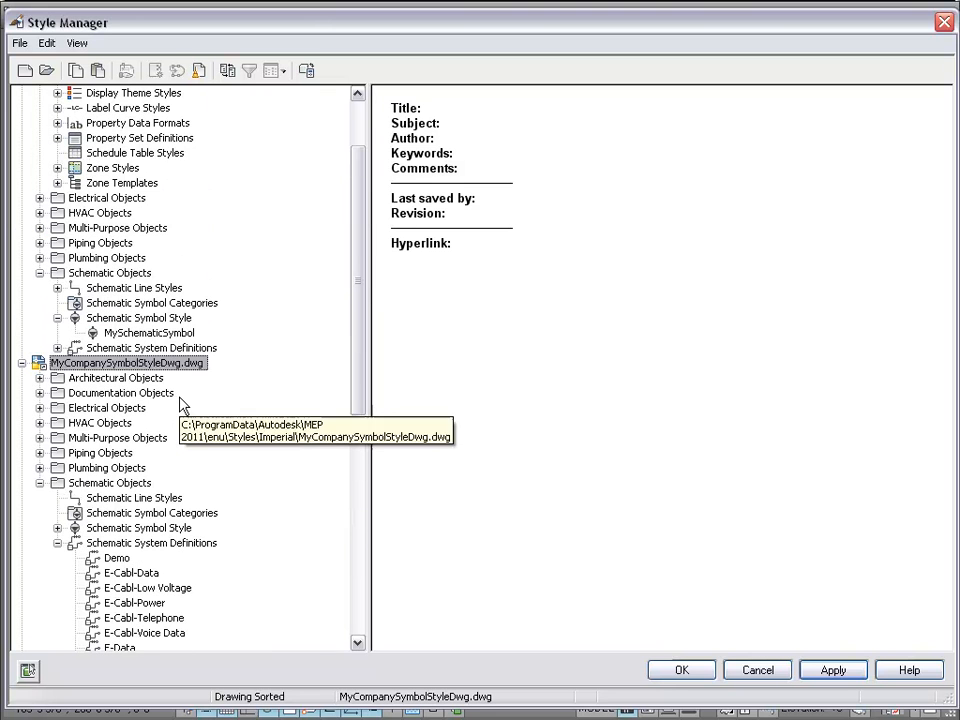
pyautogui.scroll(-1, 248, 432)
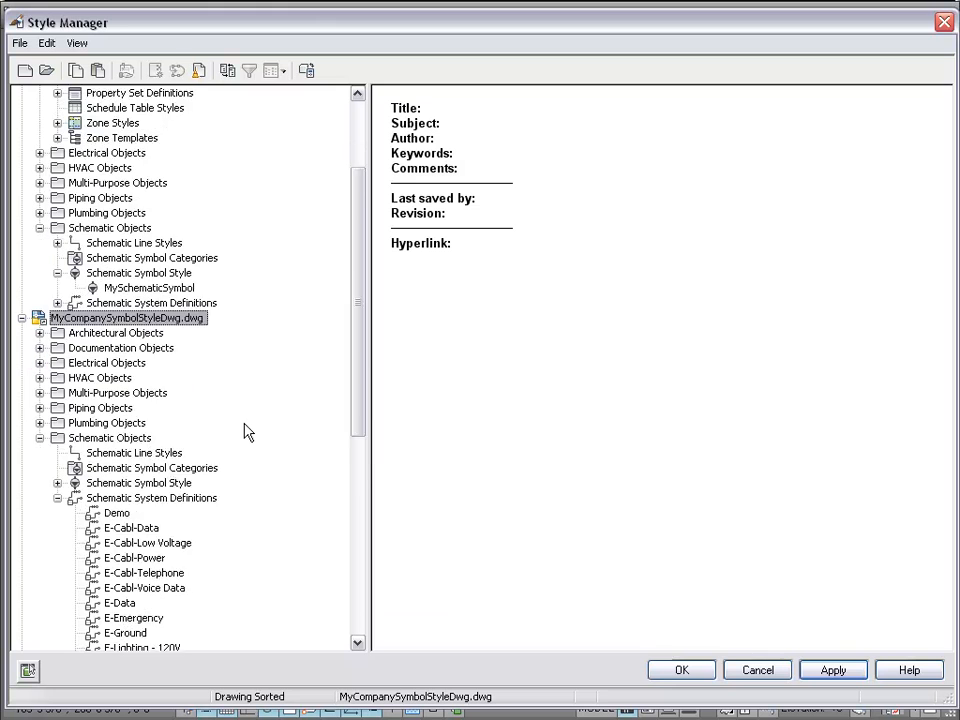
pyautogui.scroll(-7, 248, 432)
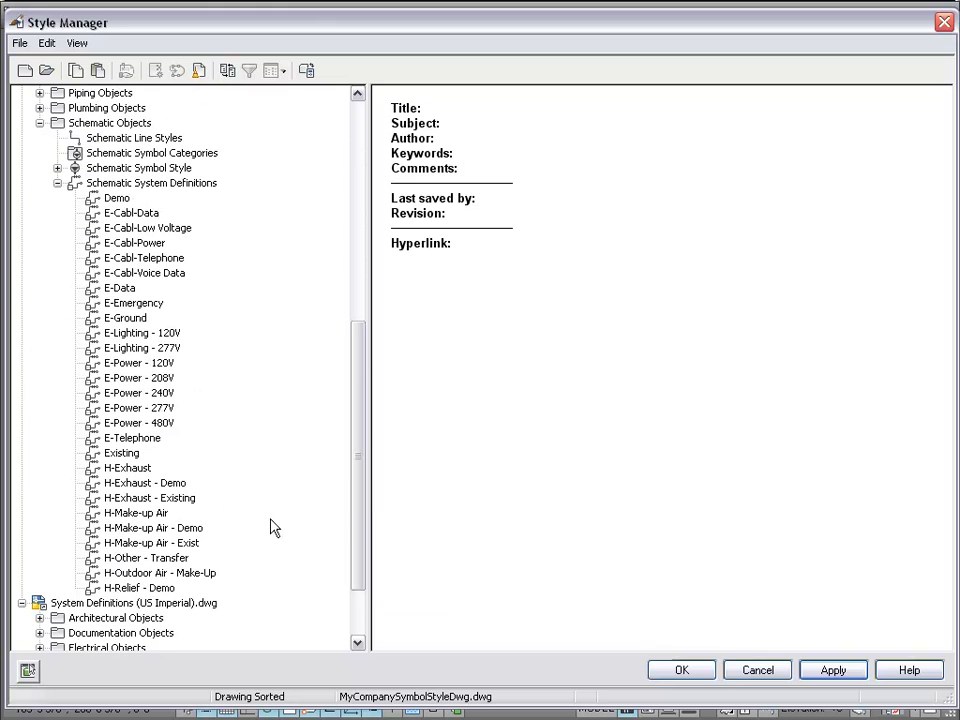
pyautogui.scroll(10, 293, 540)
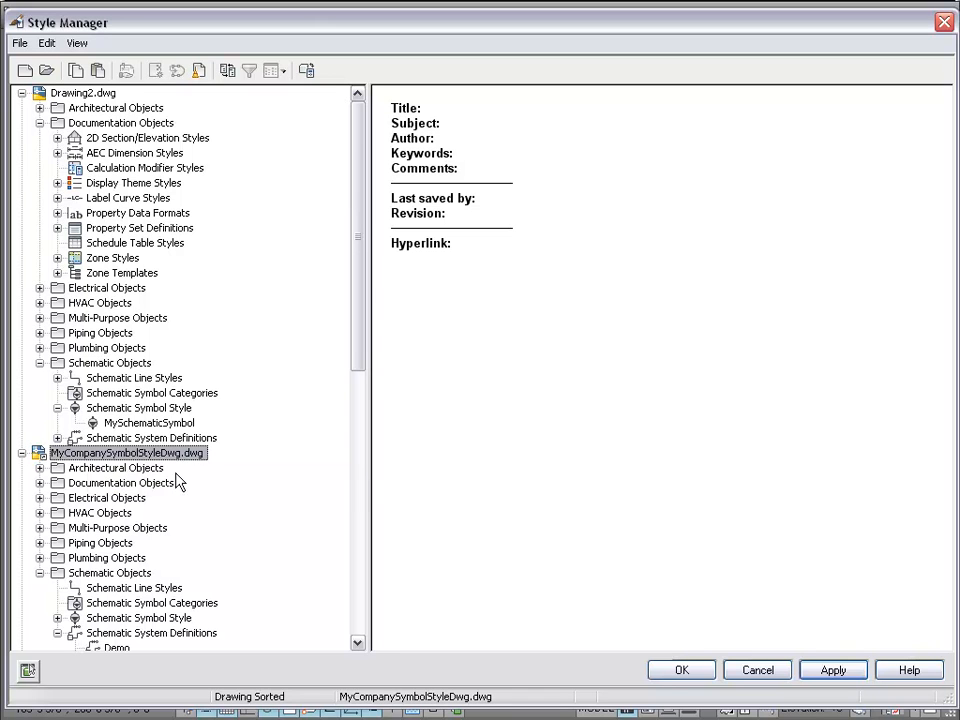
# - Check the new drawing's schematic system definitions and its MySchematicSymbol symbol style
pyautogui.scroll(-4, 242, 520)
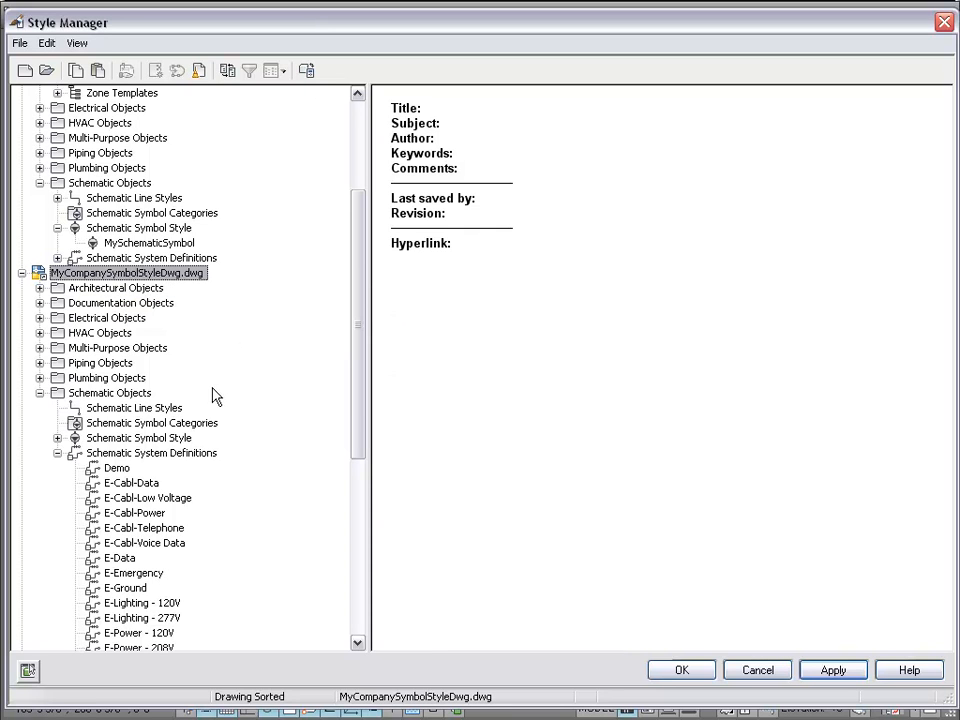
pyautogui.click(104, 456)
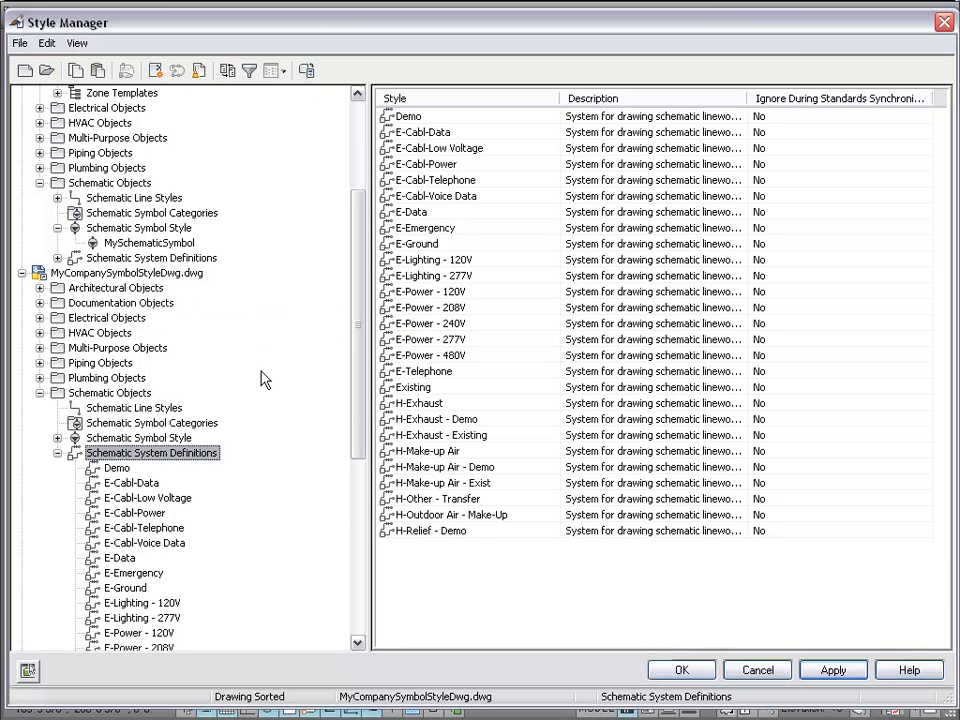
pyautogui.click(157, 440)
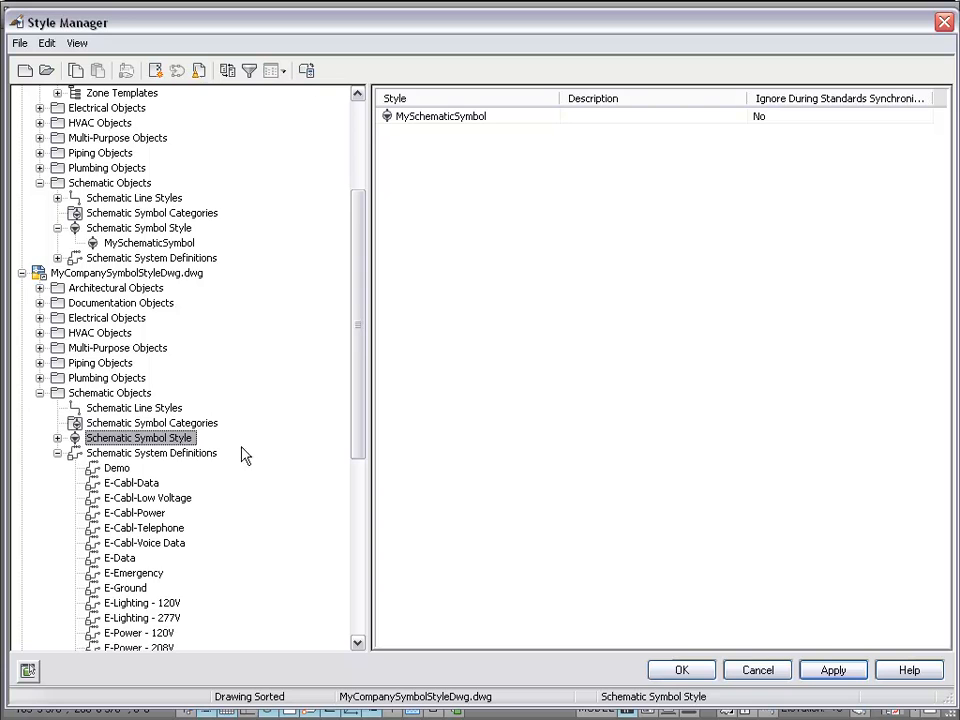
# - View Drawing2's schedule table styles, property set definitions, then its property data formats
pyautogui.scroll(4, 245, 452)
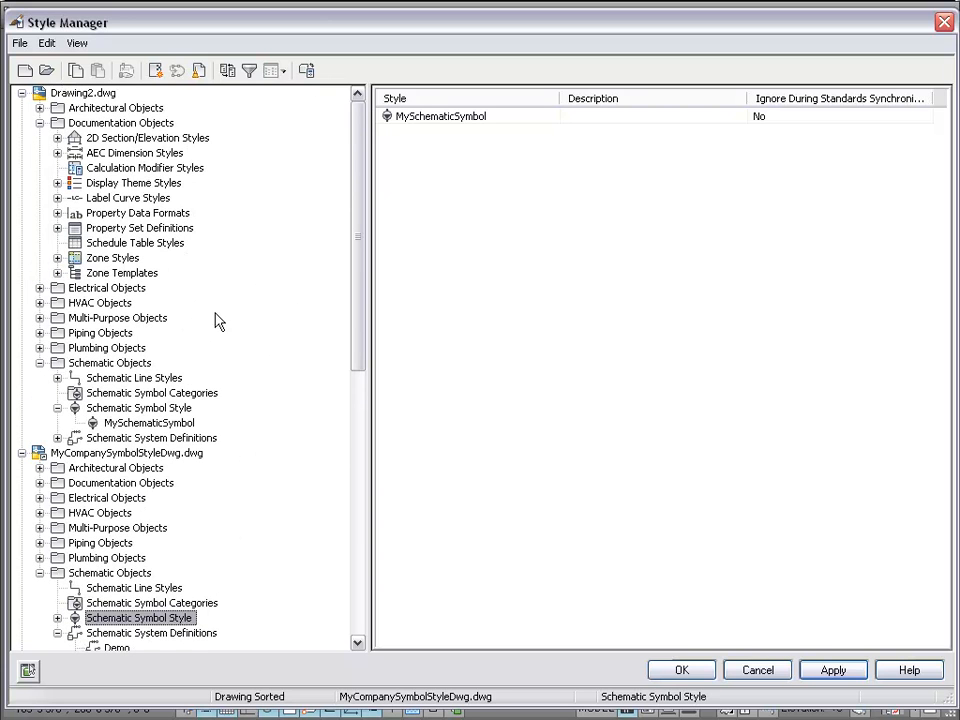
pyautogui.click(166, 245)
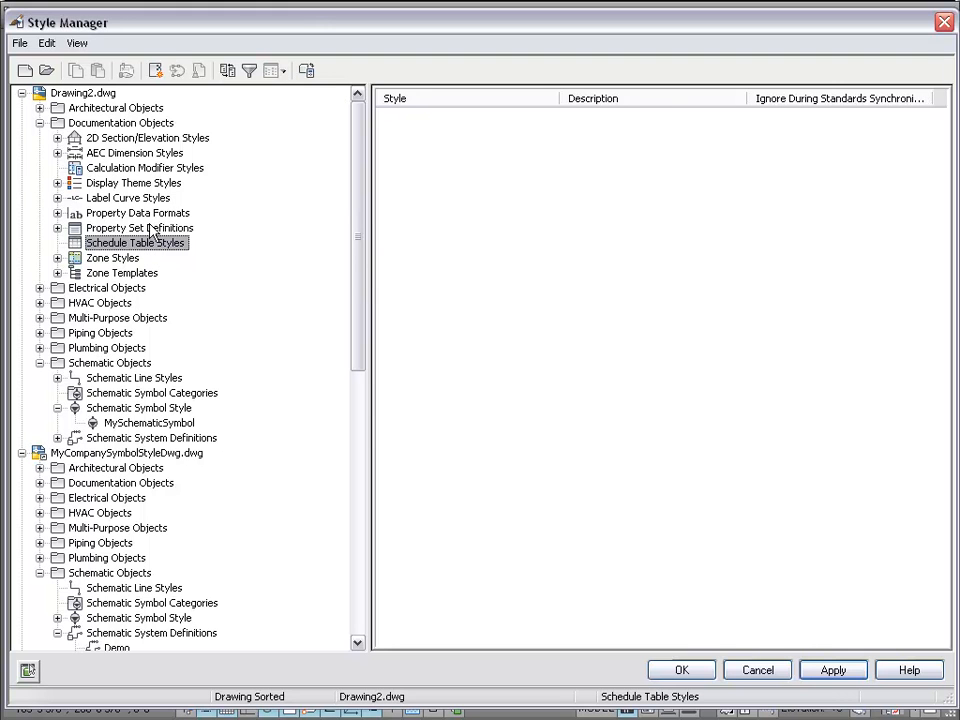
pyautogui.click(154, 230)
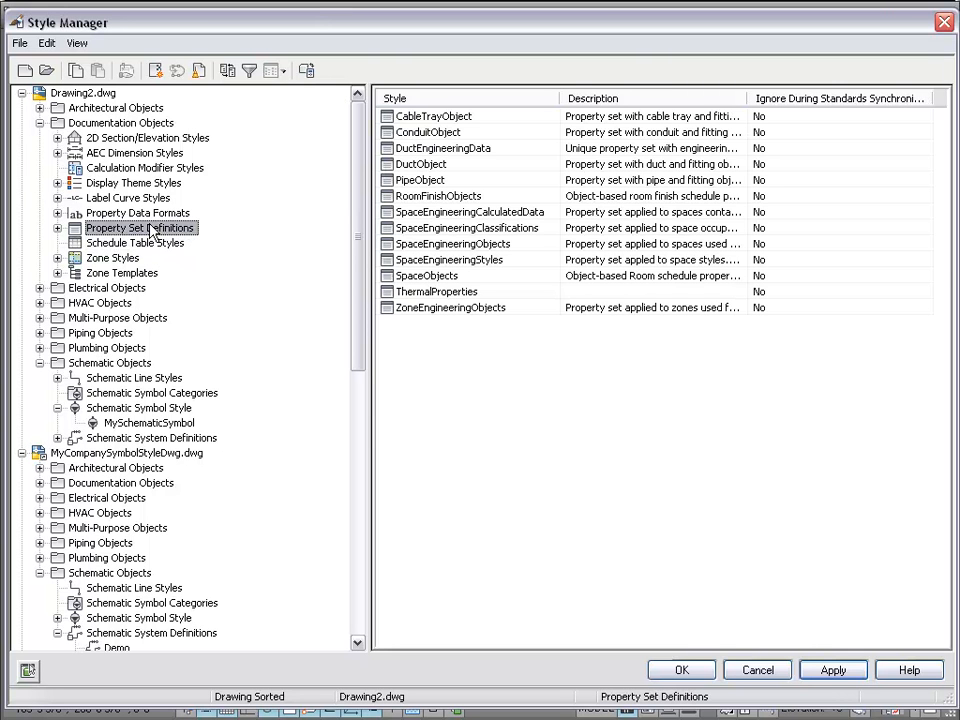
pyautogui.click(148, 217)
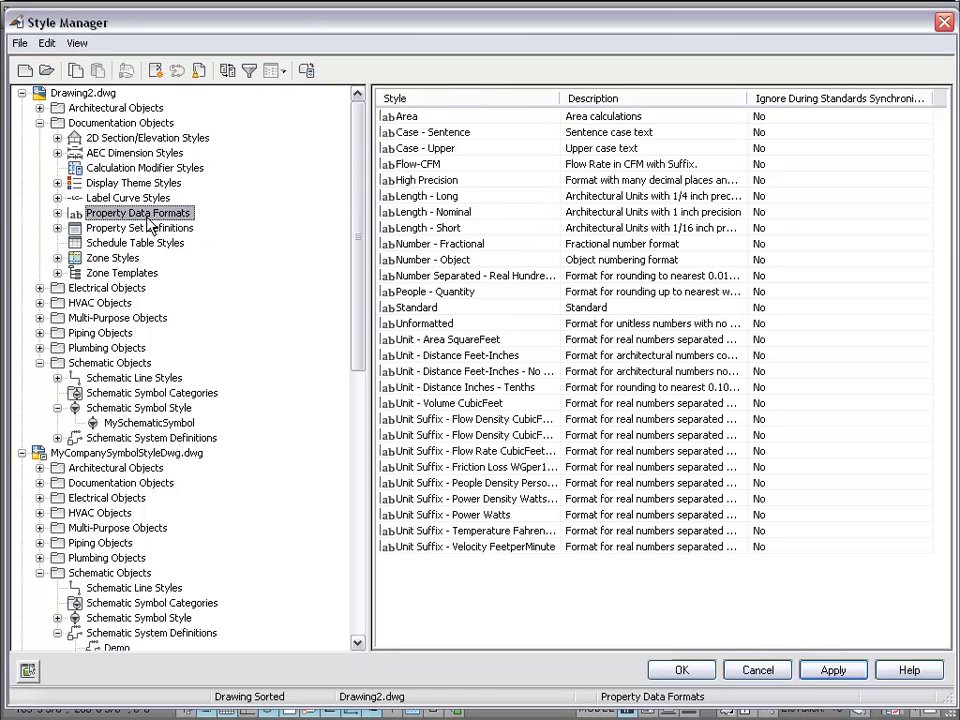